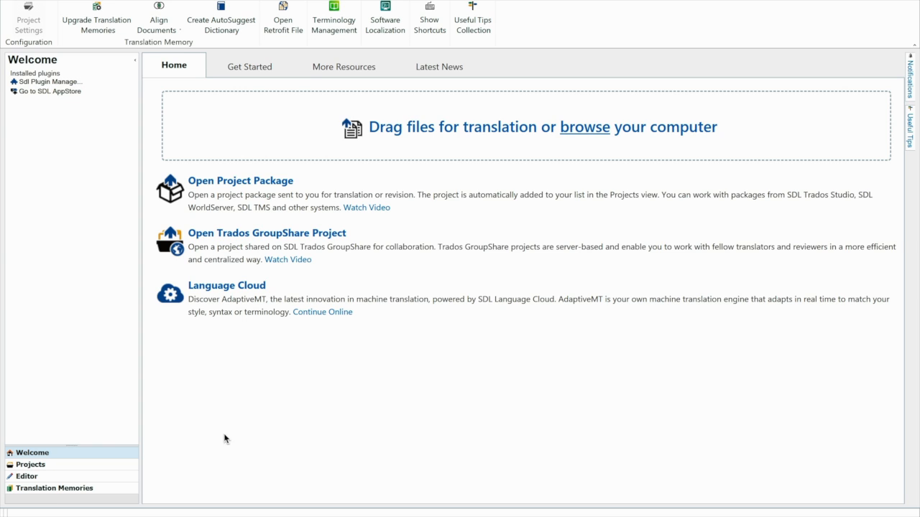
Start creating a new project from the Projects view.
left_click(127, 466)
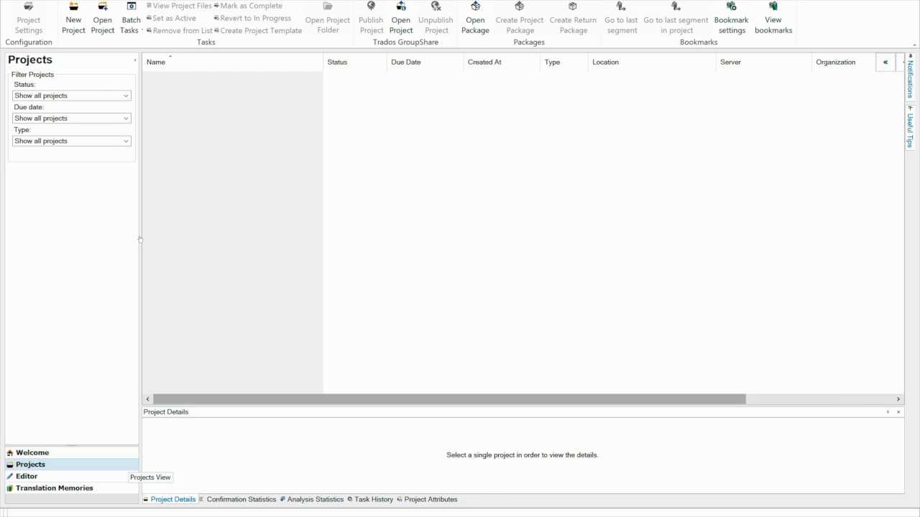
left_click(74, 24)
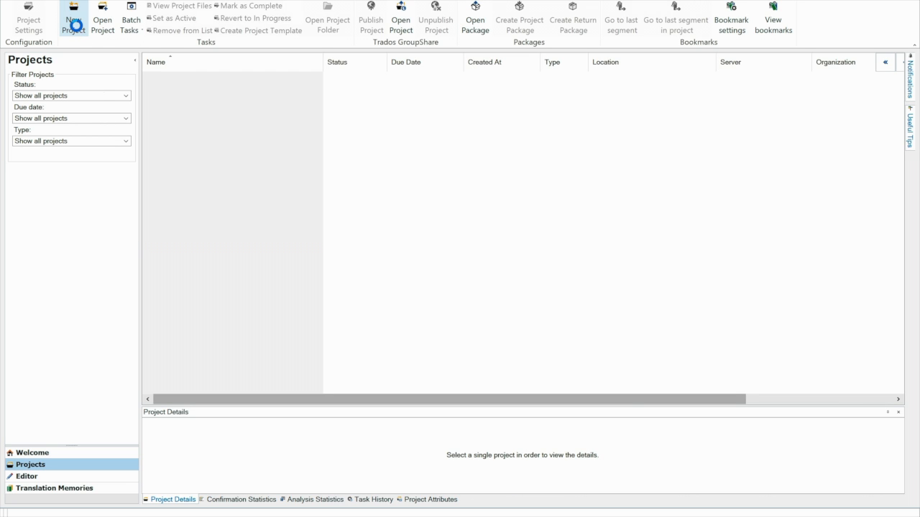
left_click_drag(79, 32, 243, 5)
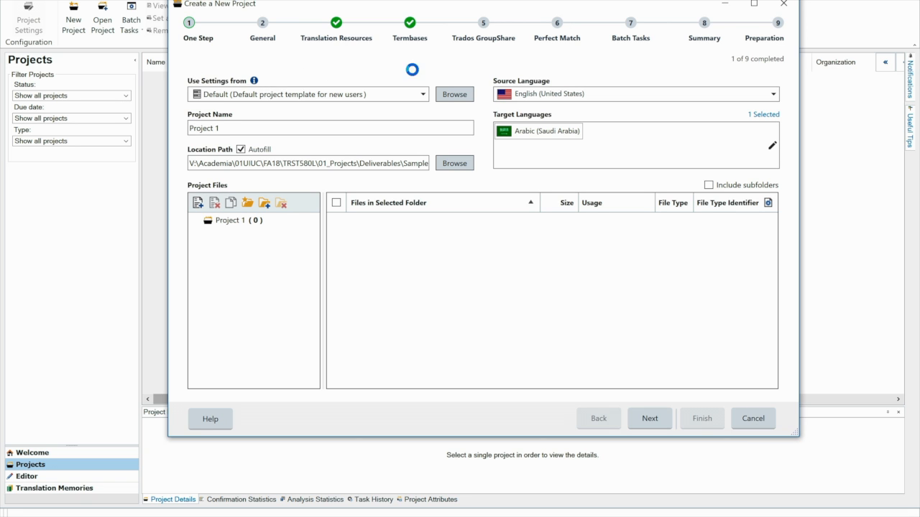
Base the new project's settings on the project file (*.sdlproj) in Task2's Sample-Source-Project folder, accepting that existing settings are overwritten.
left_click(456, 95)
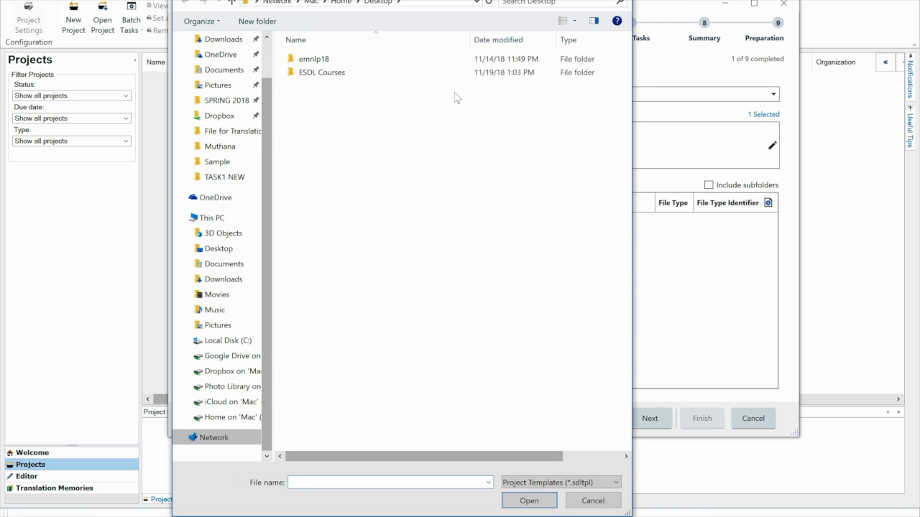
scroll(244, 112, "up", 1)
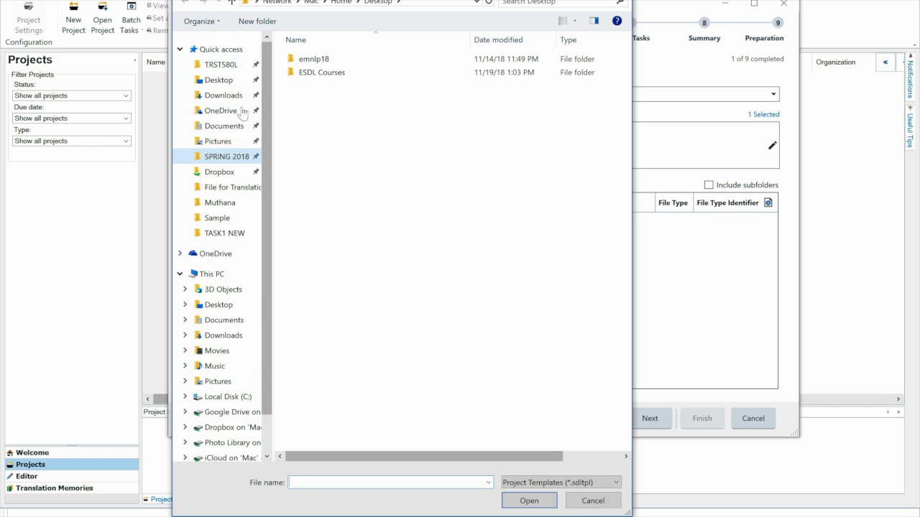
left_click(218, 66)
left_click(332, 60)
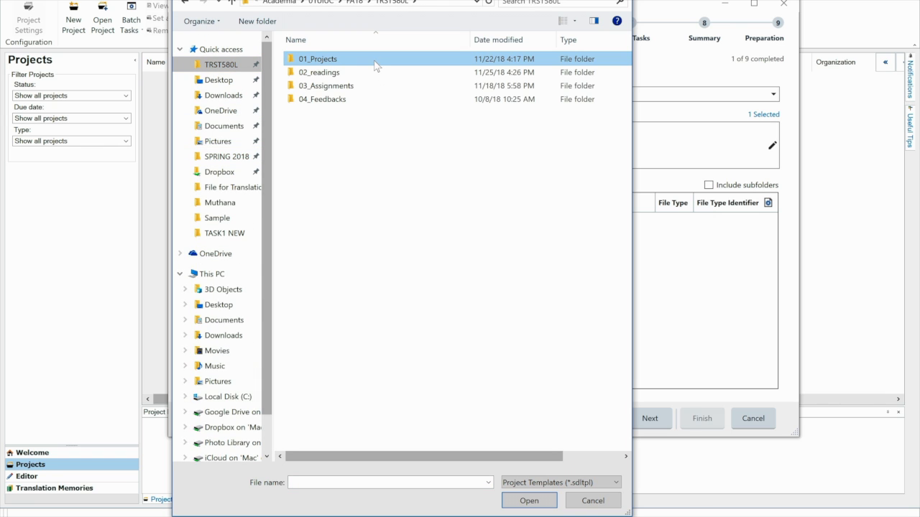
double_click(332, 59)
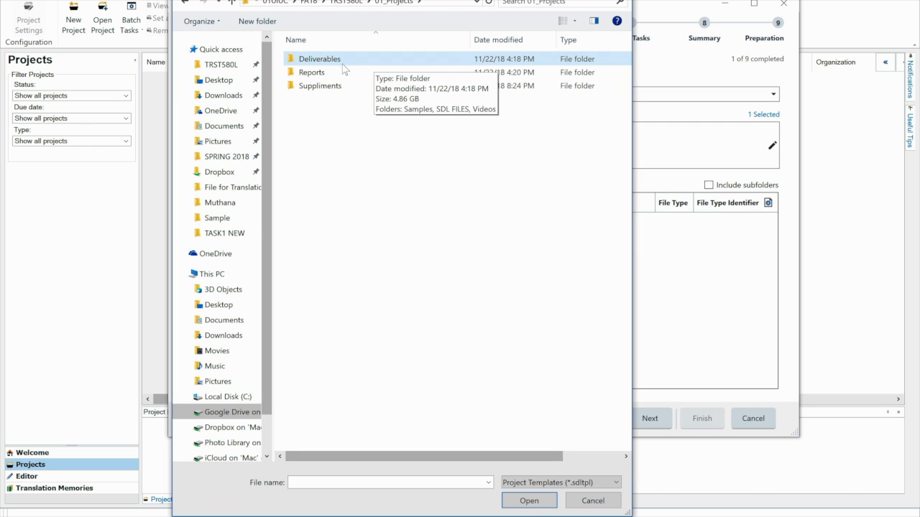
double_click(320, 59)
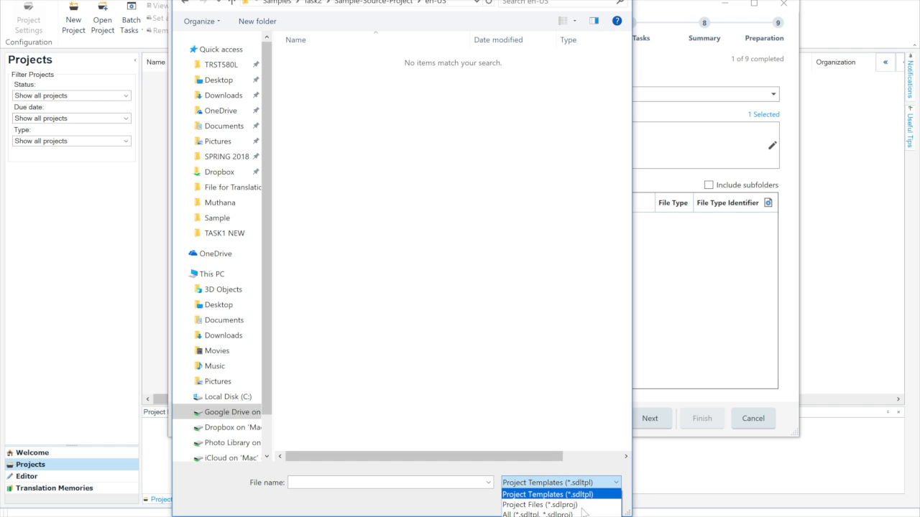
left_click(583, 504)
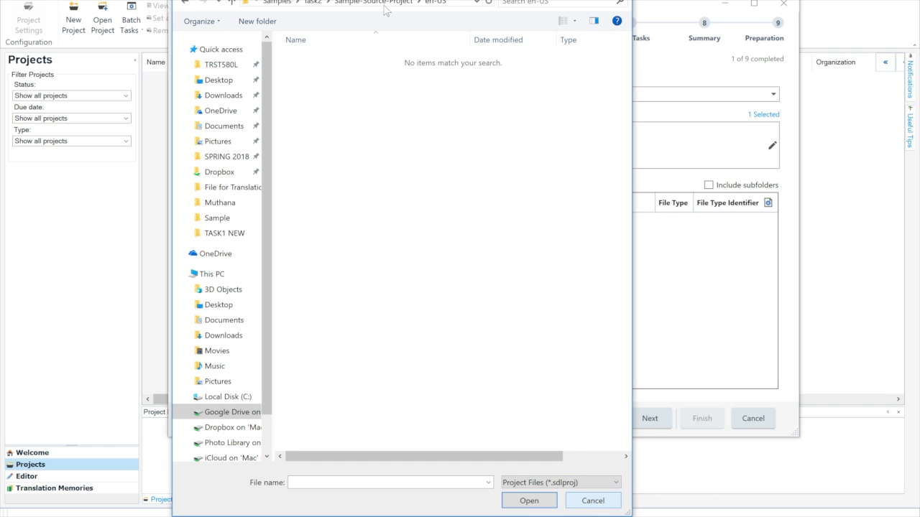
left_click(385, 10)
left_click(368, 73)
left_click(529, 501)
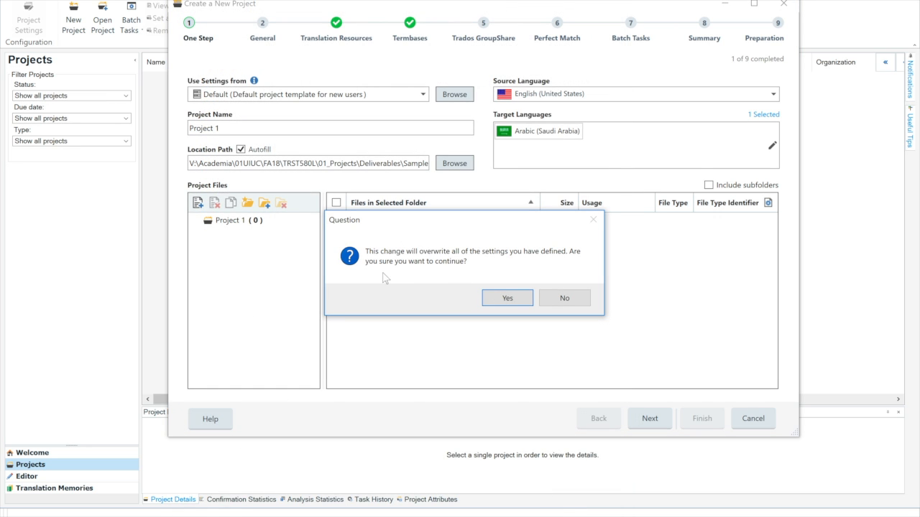
left_click(506, 299)
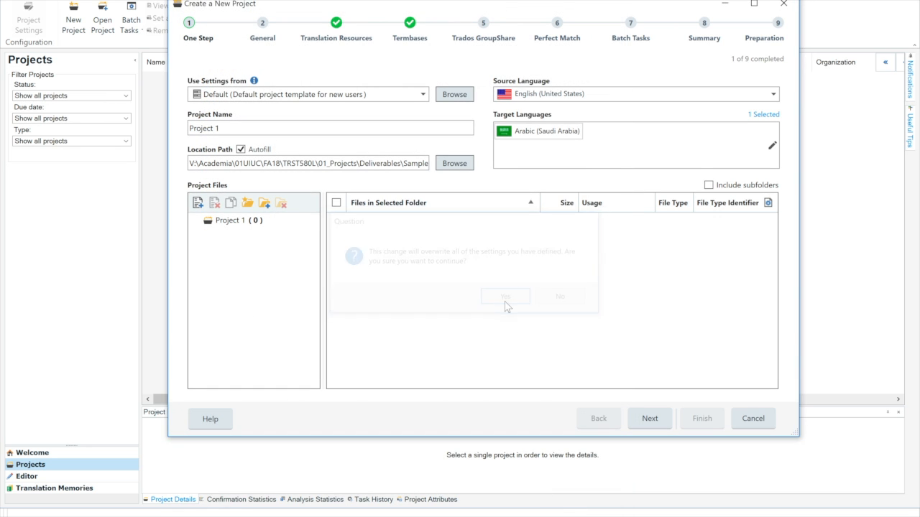
Name the project with the translator's surname followed by _TRST580L_SDLPM.
left_click(307, 130)
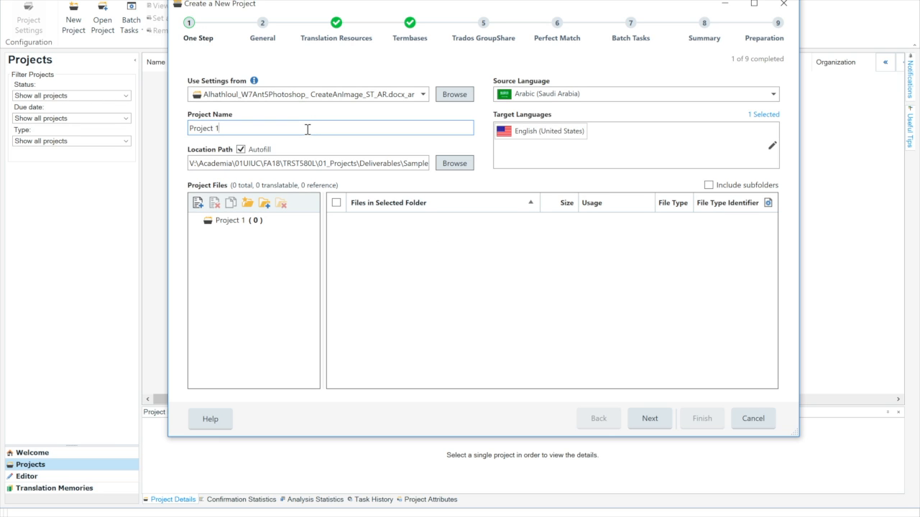
left_click_drag(271, 130, 170, 128)
type("Alhathloul_TRST580L_SDLPM")
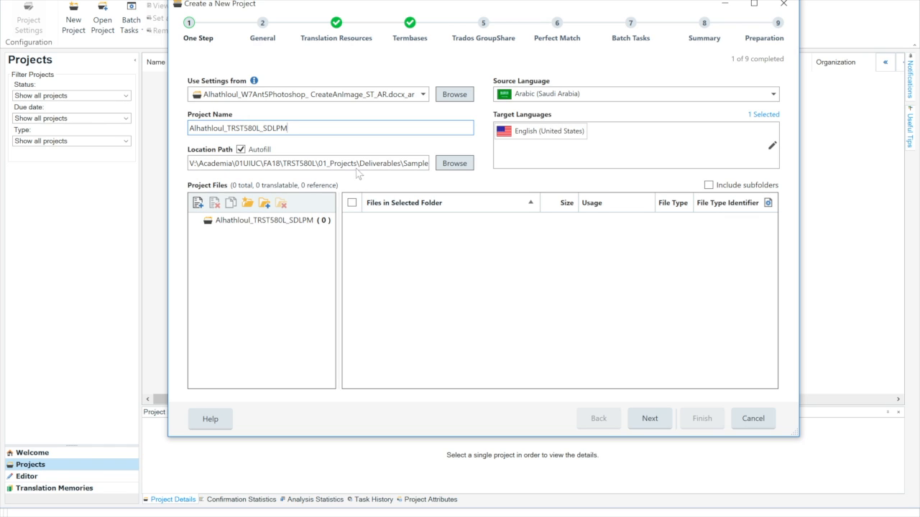
Set the project location to the Task2 folder inside Deliverables > SDL FILES.
left_click(448, 160)
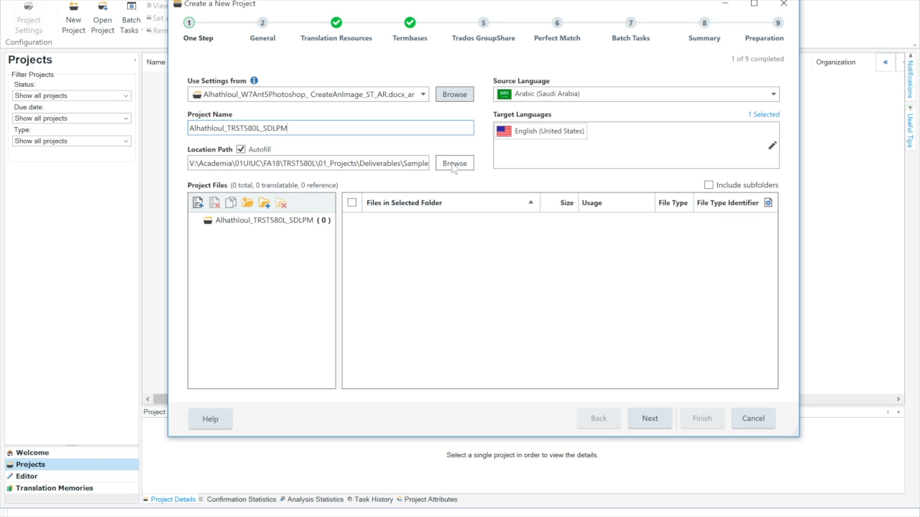
double_click(360, 72)
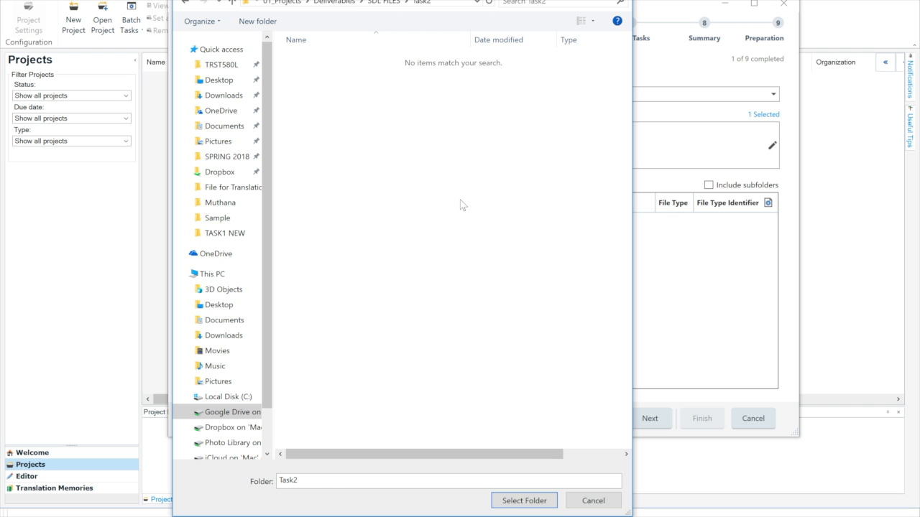
left_click(514, 503)
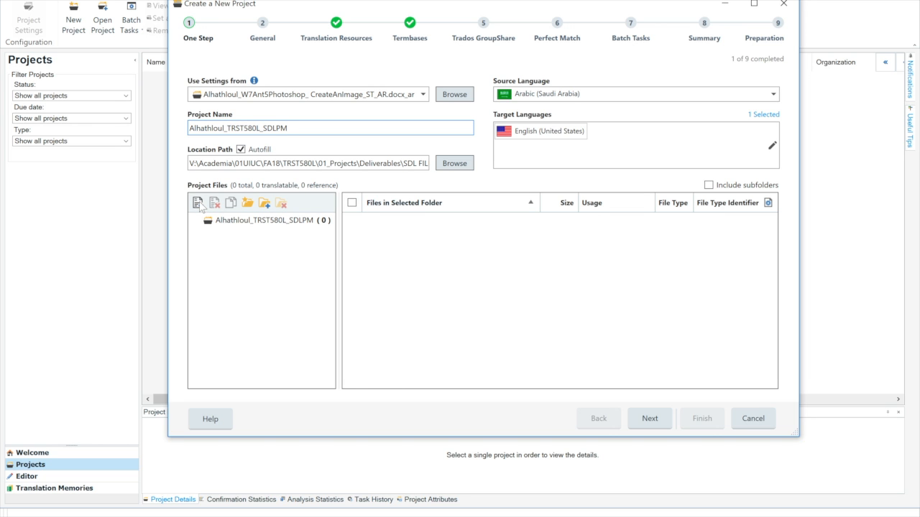
Add the Photoshop CreateAnImage Word document from Samples > Task2 > Sample-New-Document-For-Translation to the project files and tick it for inclusion.
left_click(199, 204)
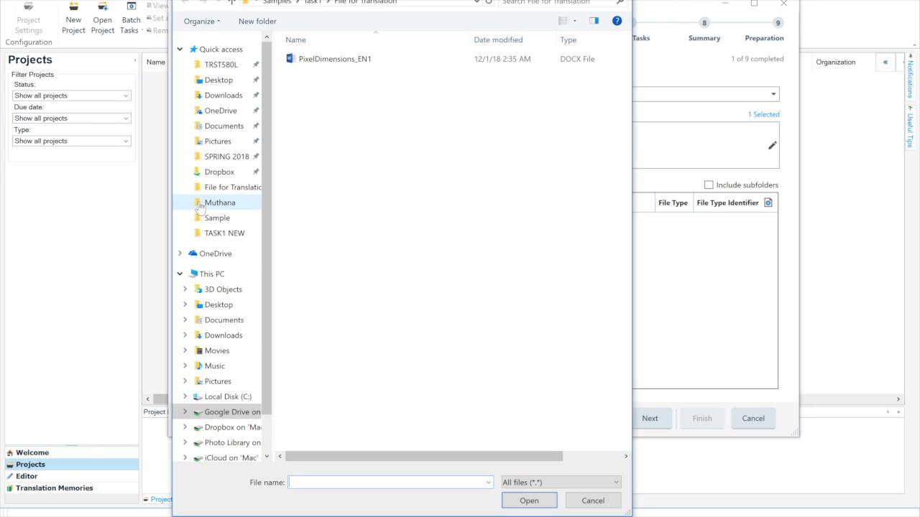
left_click(288, 4)
left_click(334, 5)
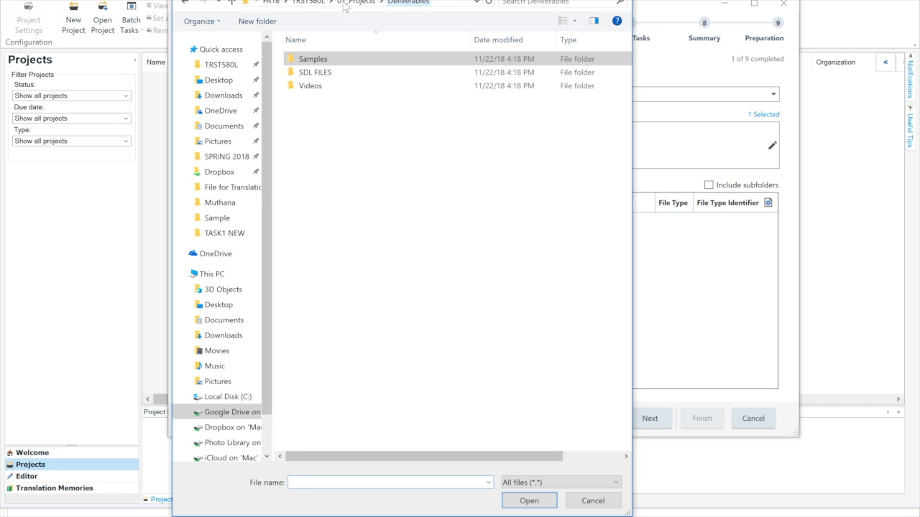
left_click(333, 63)
double_click(353, 61)
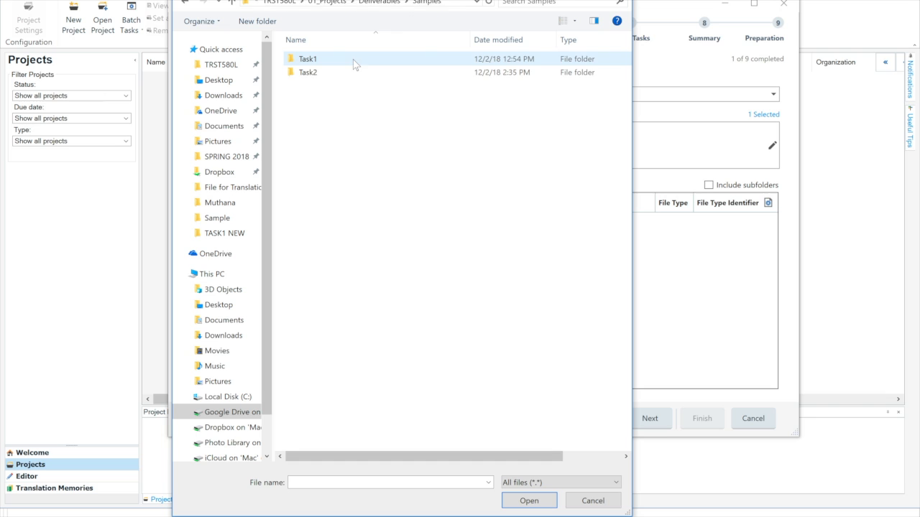
double_click(341, 75)
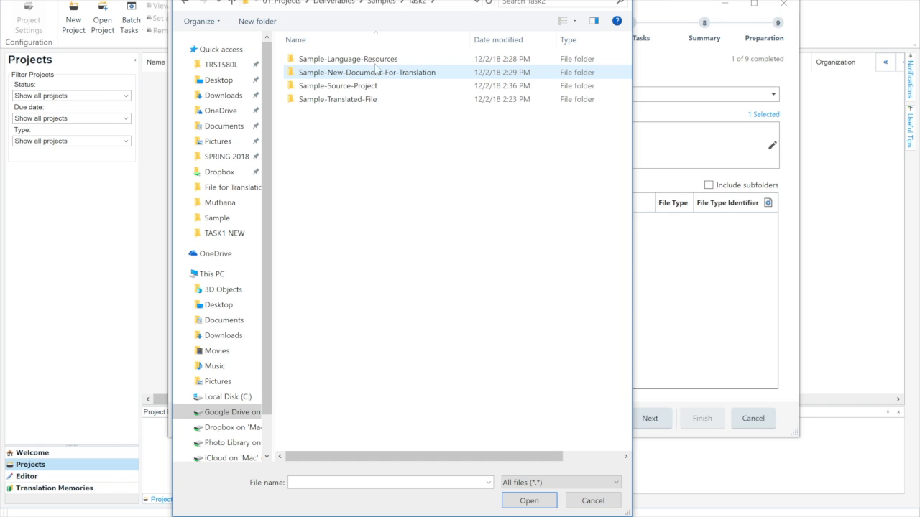
left_click(324, 76)
double_click(325, 77)
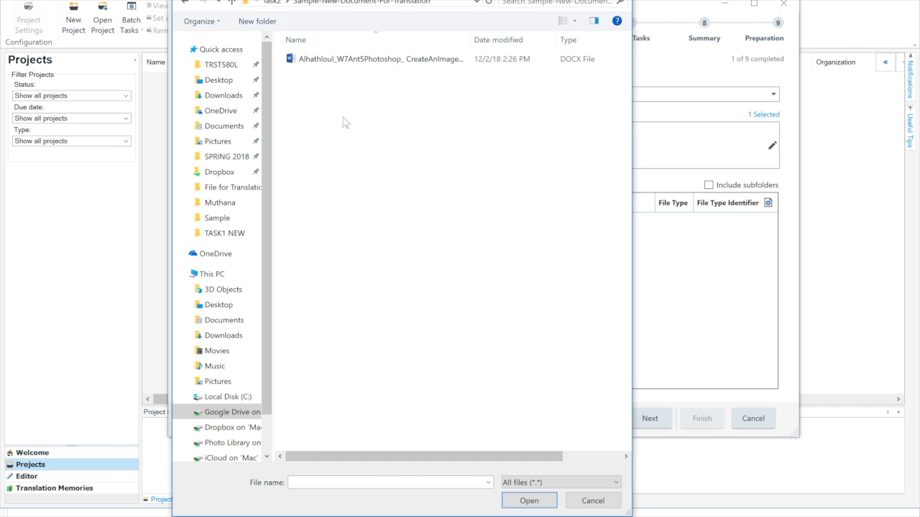
left_click(350, 60)
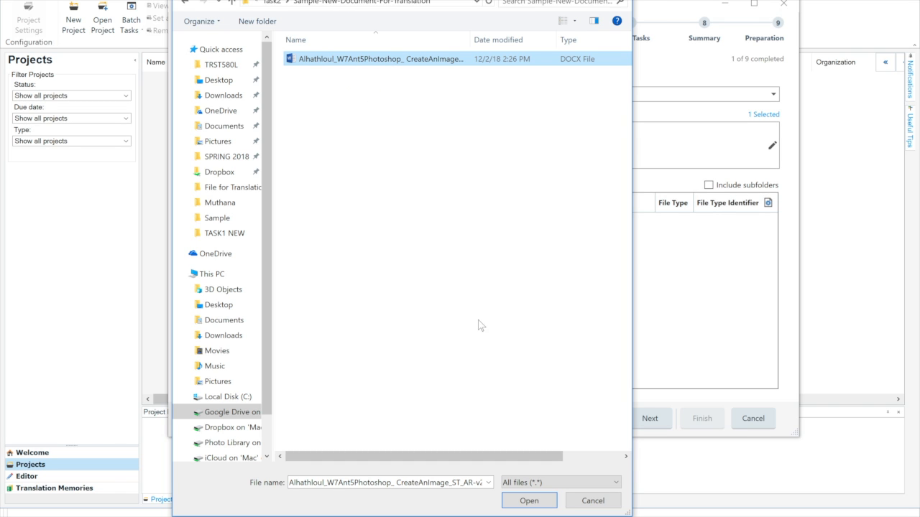
left_click(528, 501)
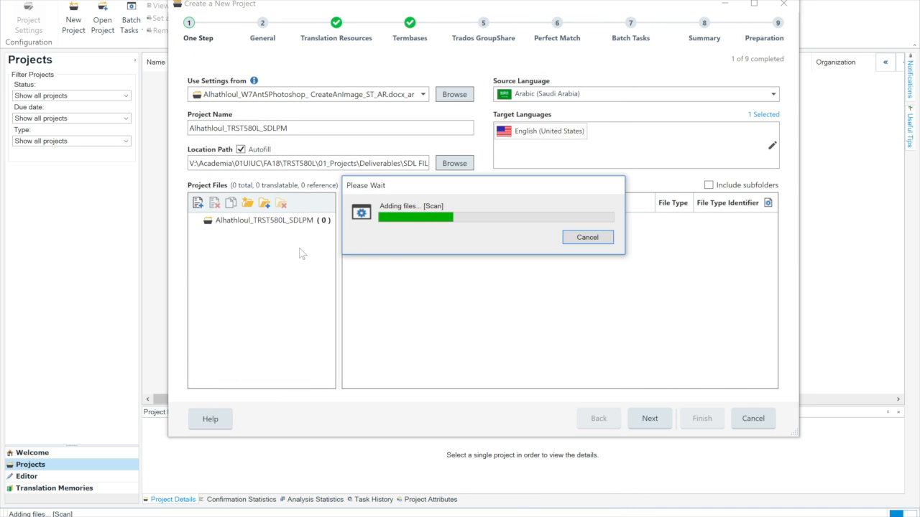
left_click(353, 203)
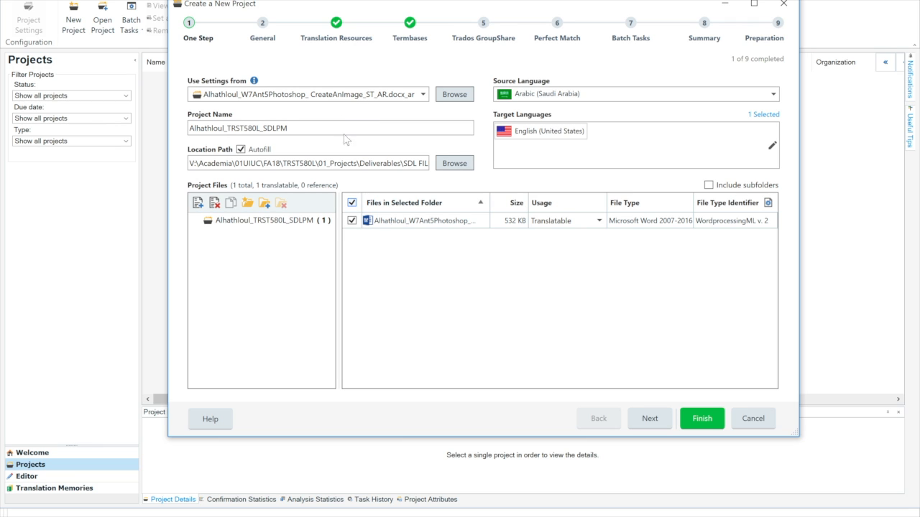
Advance the project setup past the General settings to the Translation Resources stage.
left_click(651, 424)
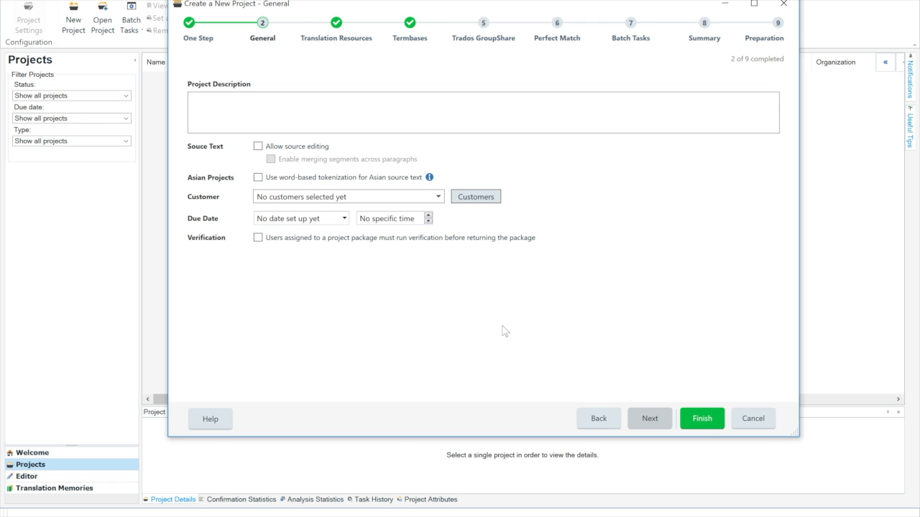
left_click(655, 424)
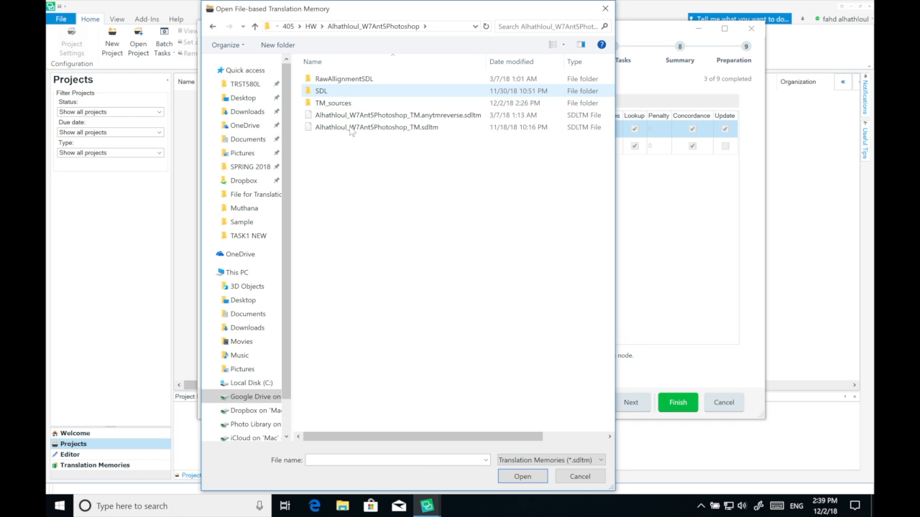
Try to add the W7Ant5Photoshop_TM.sdltm file-based translation memory to the project.
left_click(352, 130)
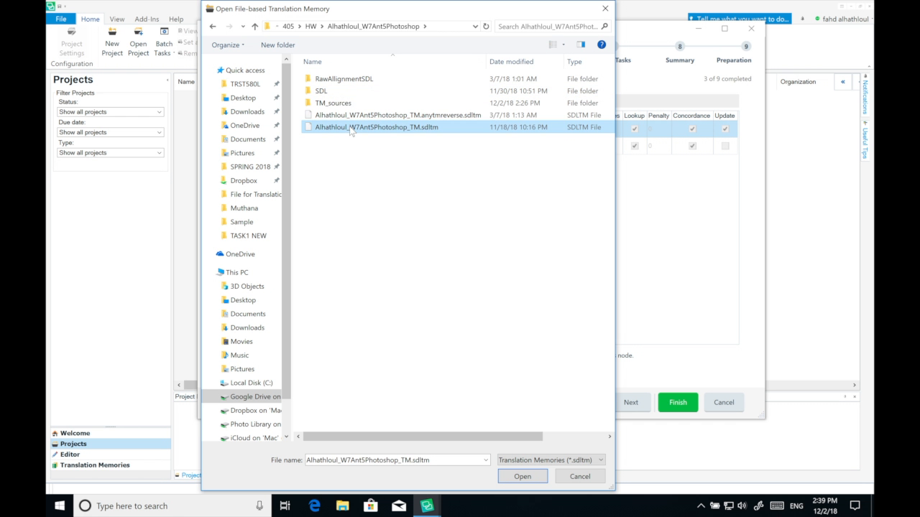
left_click(523, 476)
left_click(558, 302)
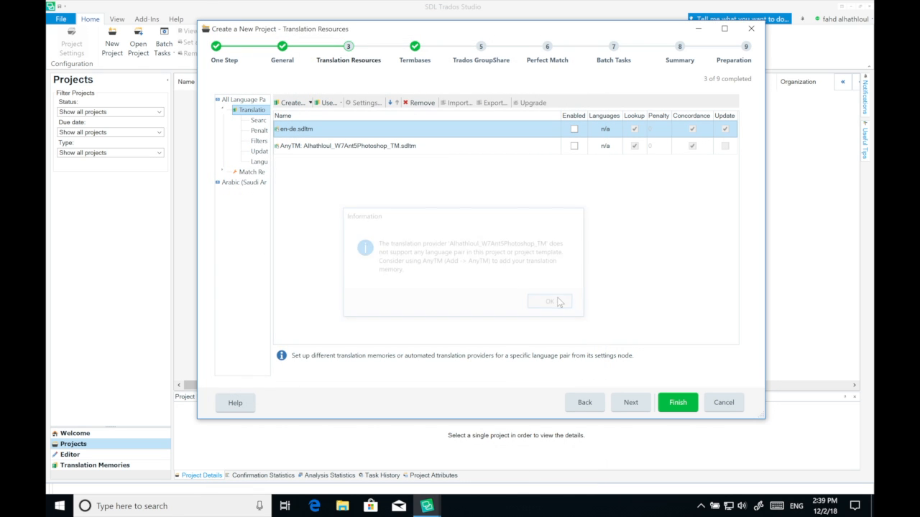
Advance the project setup through Termbases and Trados GroupShare to Perfect Match, and widen the target language list.
left_click(628, 400)
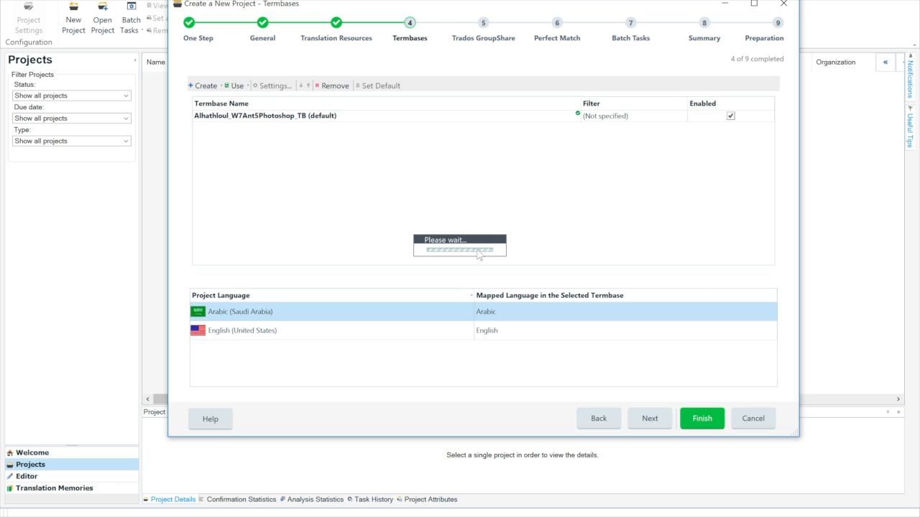
left_click(648, 419)
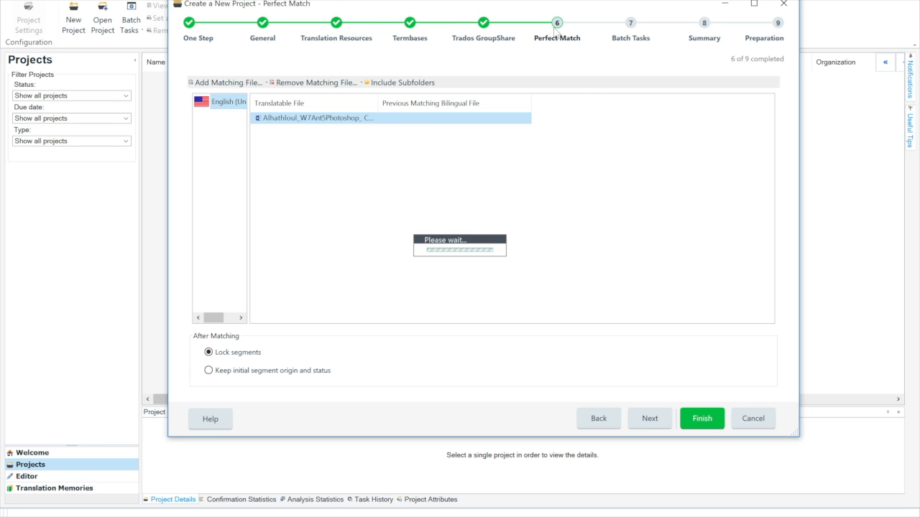
left_click_drag(248, 152, 314, 154)
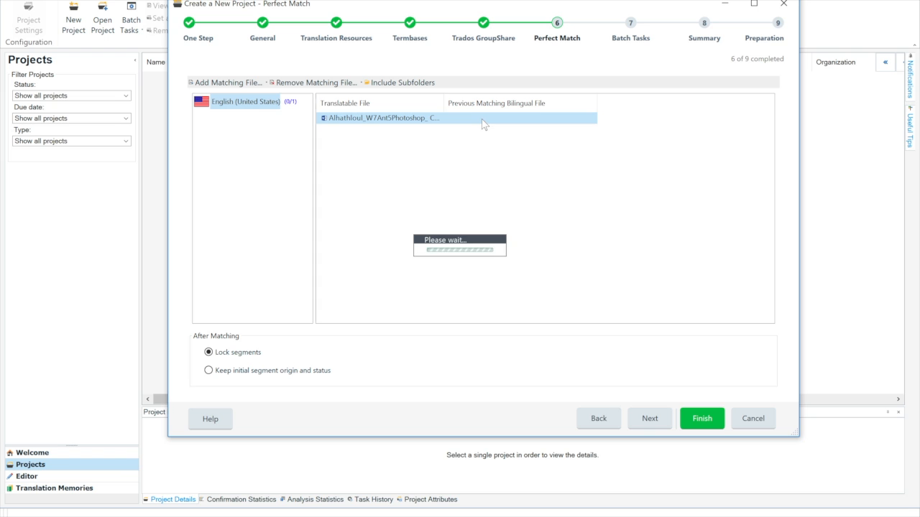
Start adding a previous document for the Photoshop file in Perfect Match and check the accepted bilingual file types.
right_click(402, 119)
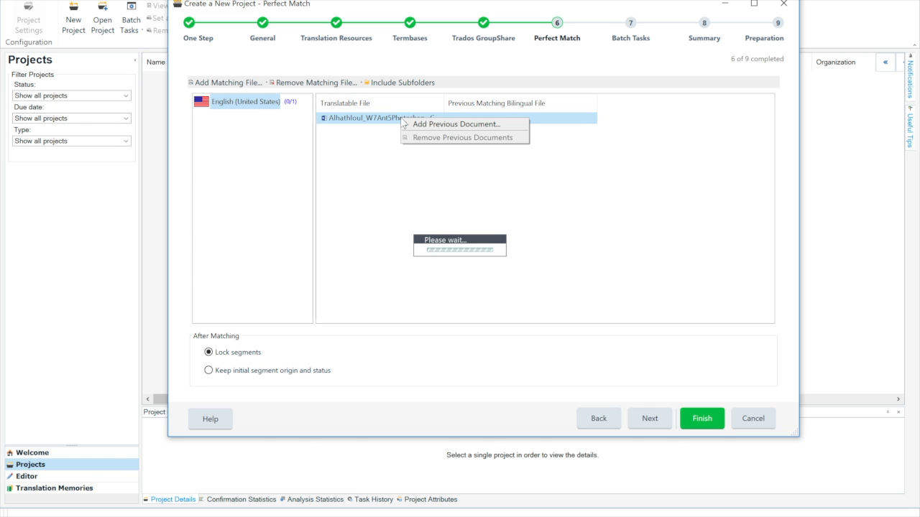
left_click(421, 127)
left_click(562, 482)
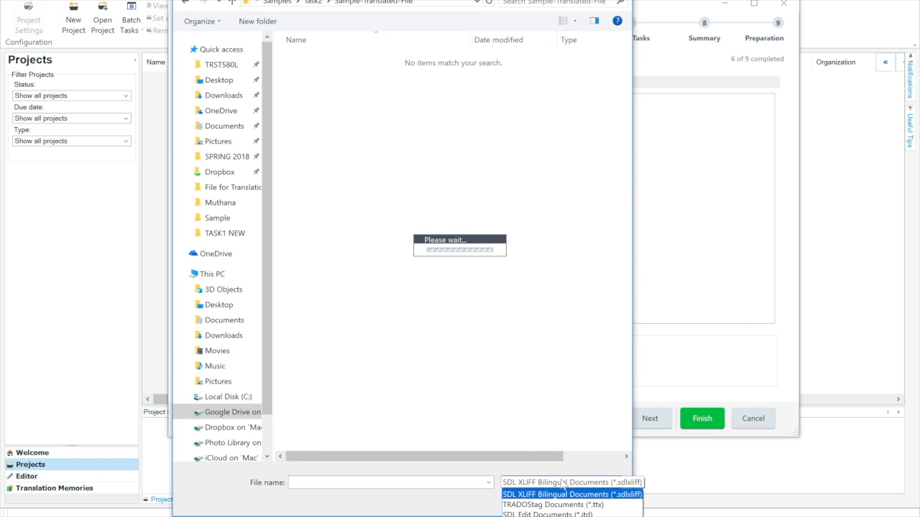
left_click(544, 386)
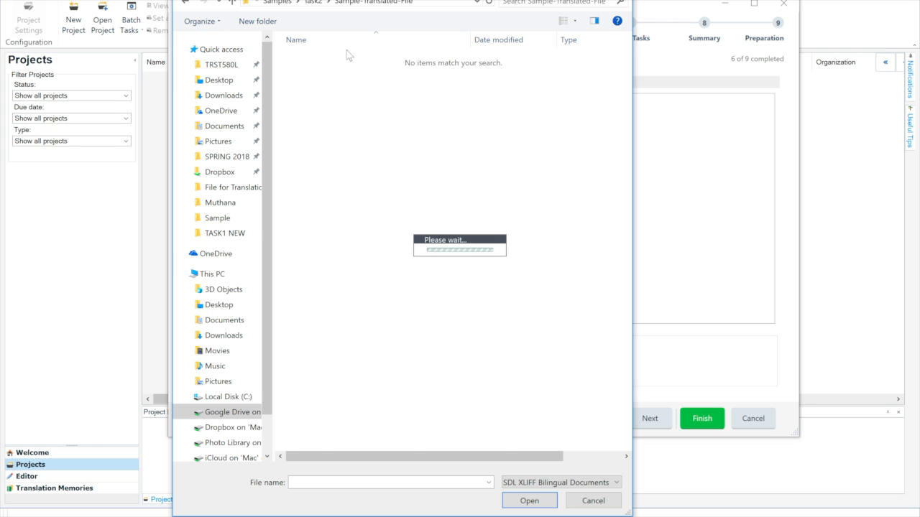
Look through the Samples folders Task1 and Task2, including Sample-New-Document-For-Translation, for the previous bilingual file.
left_click(294, 4)
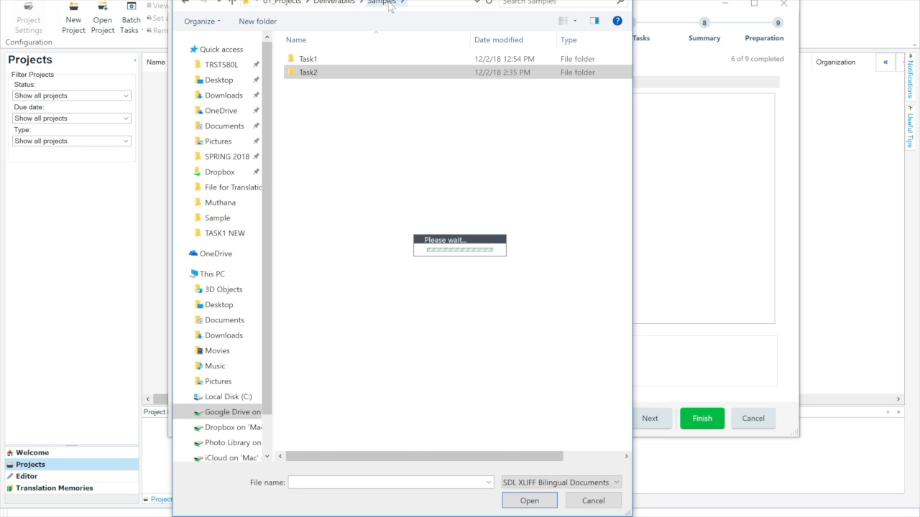
double_click(338, 59)
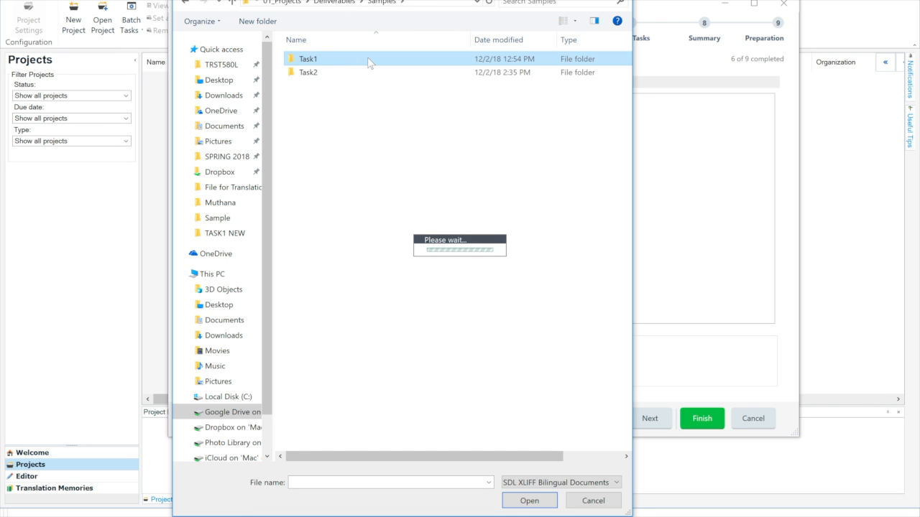
left_click(381, 4)
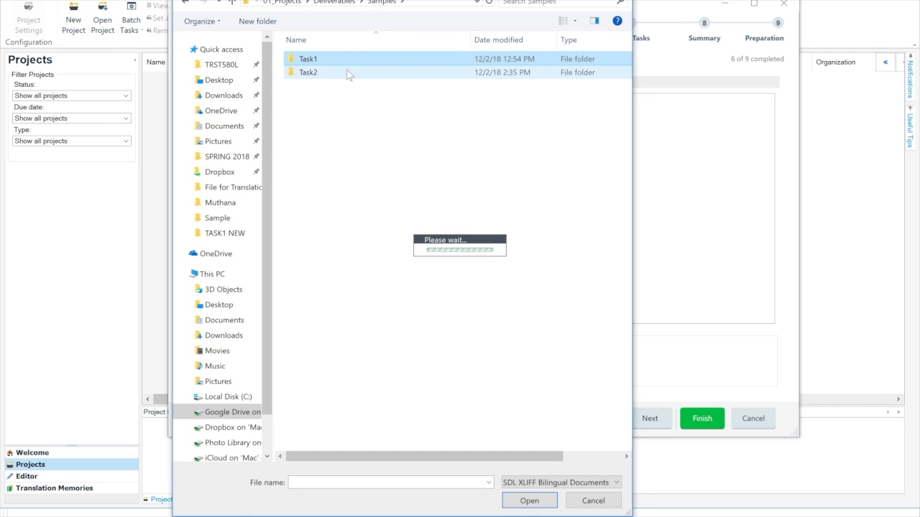
double_click(349, 73)
double_click(373, 74)
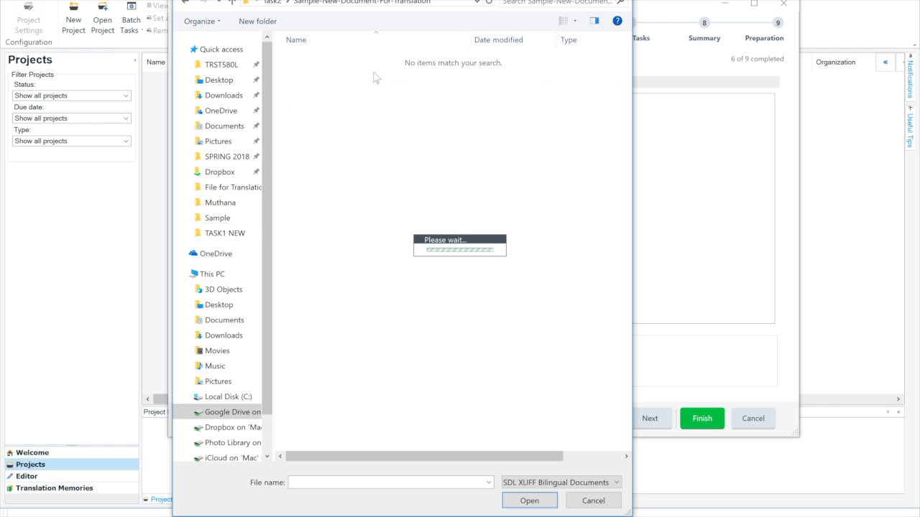
left_click(281, 4)
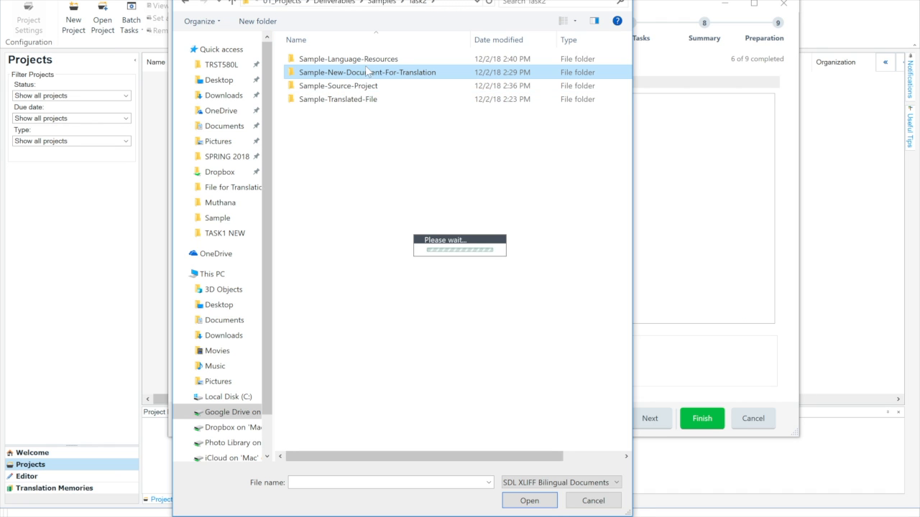
Attach the W7Ant5Photoshop CreateAnImage_ST_AR.docx_ar-SA_en-US.sdlxliff file from Task2 > Sample-Source-Project as the previous matching bilingual file.
double_click(359, 87)
left_click(393, 88)
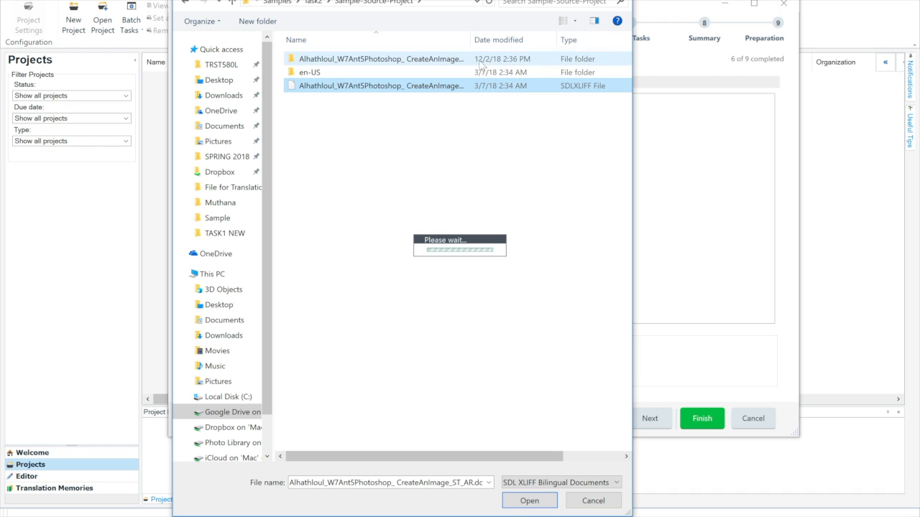
double_click(471, 38)
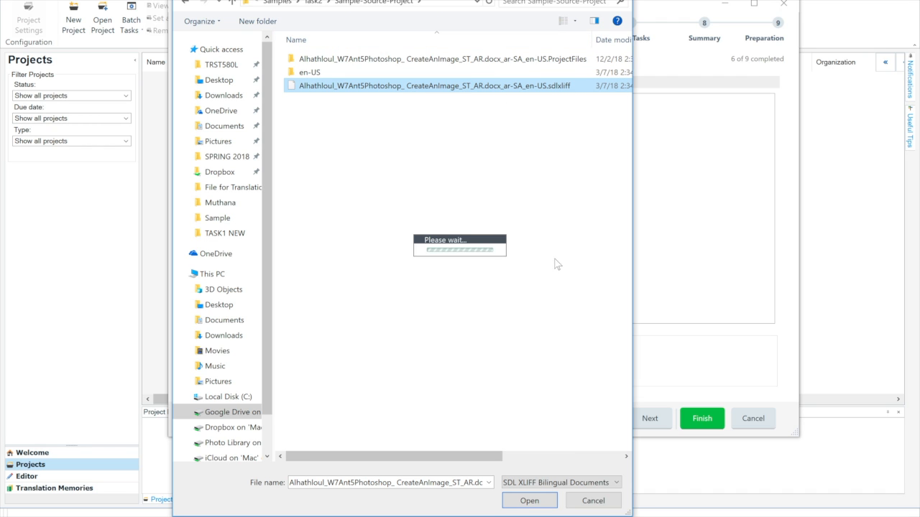
left_click(532, 502)
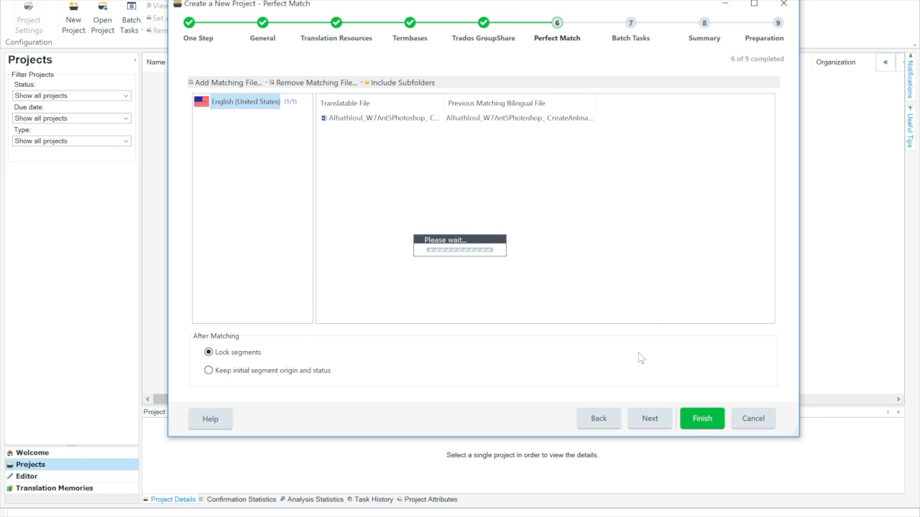
Keep the Prepare without project TM task sequence, finish creating the project and close the wizard after preparation.
left_click(644, 416)
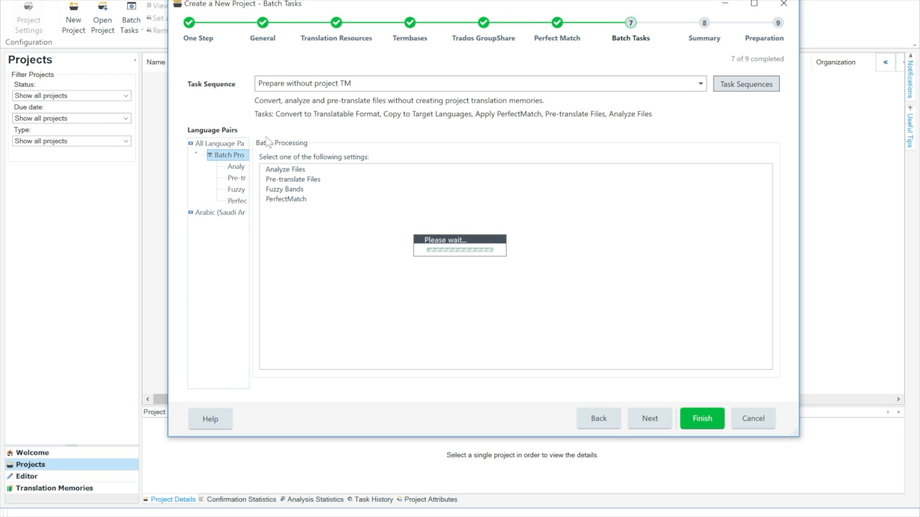
left_click_drag(251, 154, 293, 156)
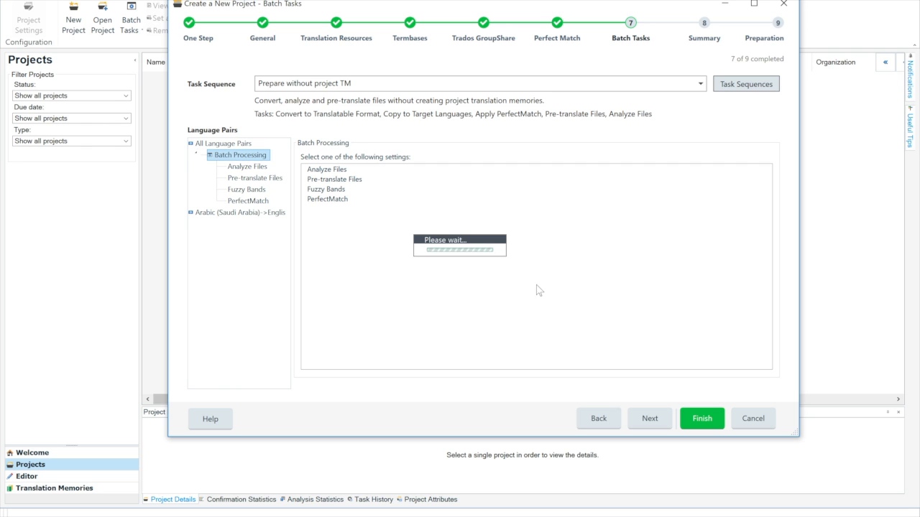
left_click(652, 415)
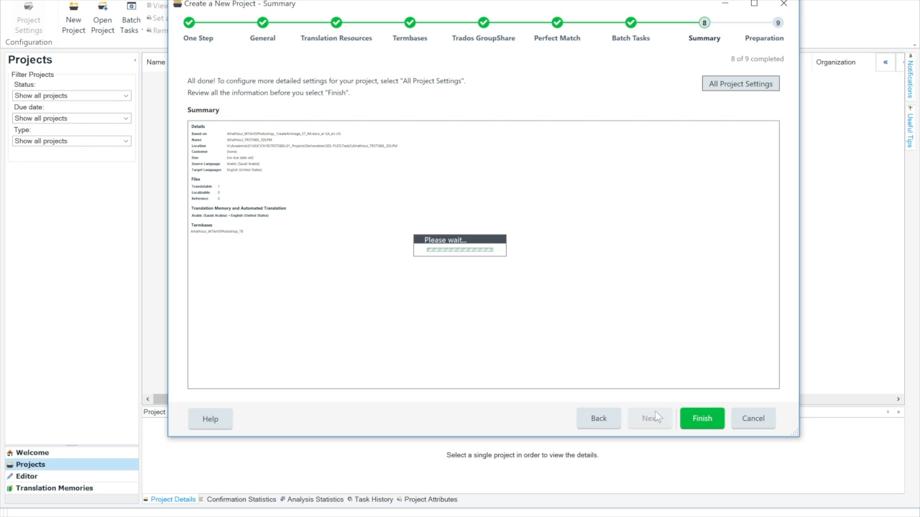
left_click(702, 419)
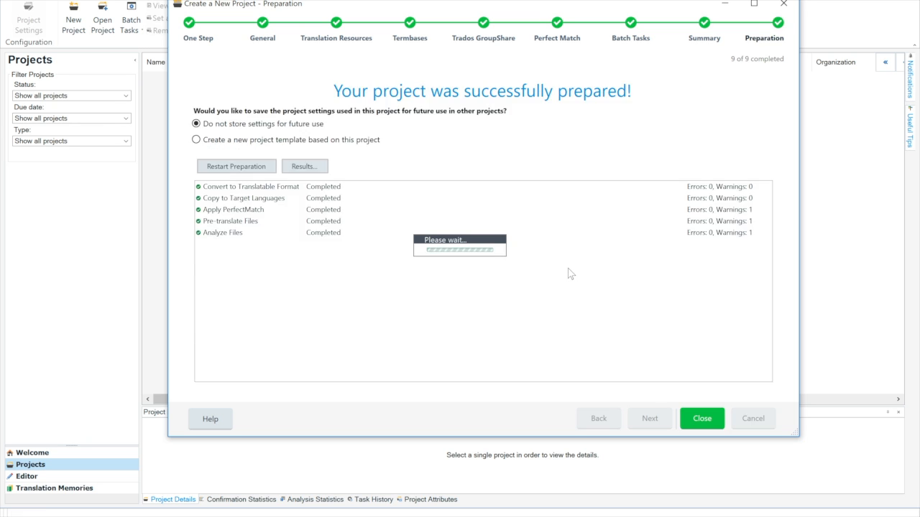
left_click(707, 424)
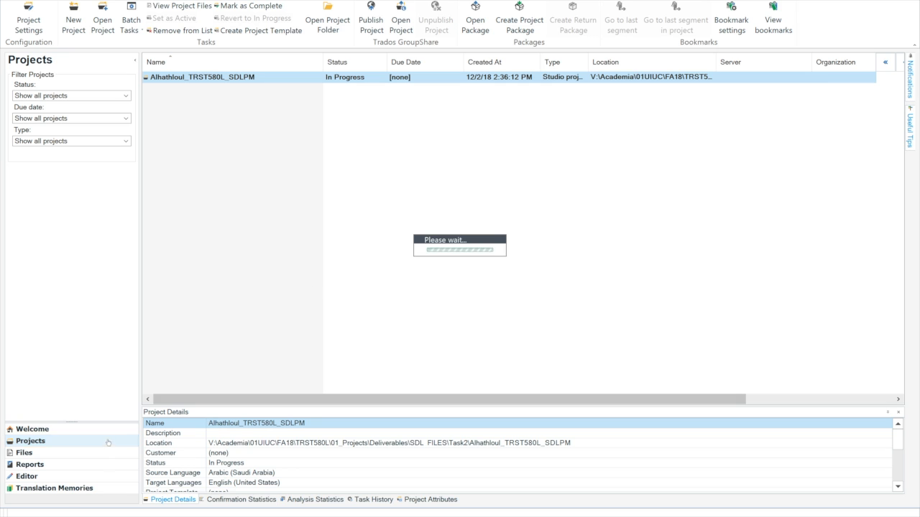
Open the new project's CreateAnImage_ST_AR-v2 document for translation and check the Perfect Match status of its first segments.
double_click(258, 80)
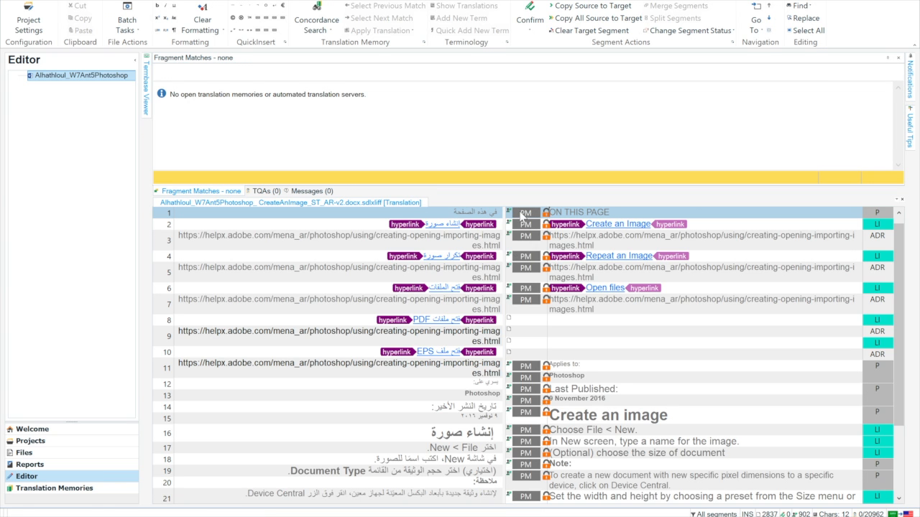
mouse_move(530, 214)
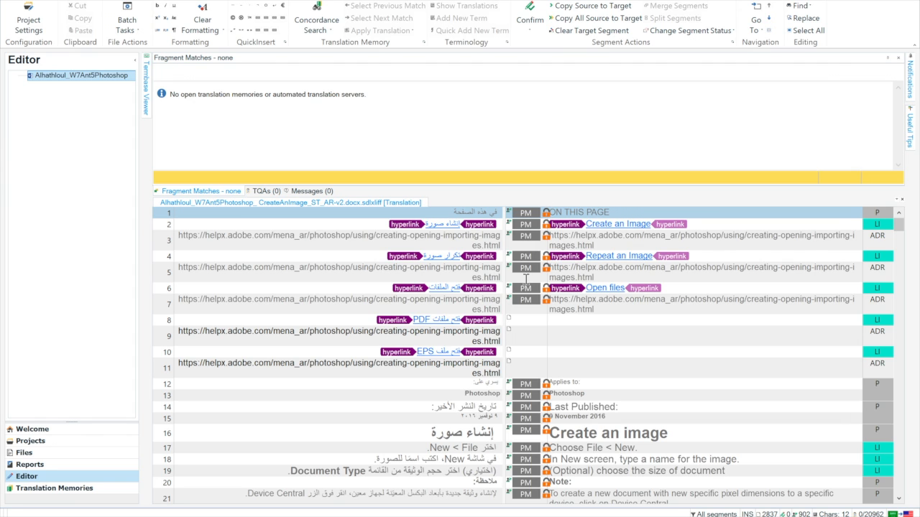
scroll(579, 344, "down", 1)
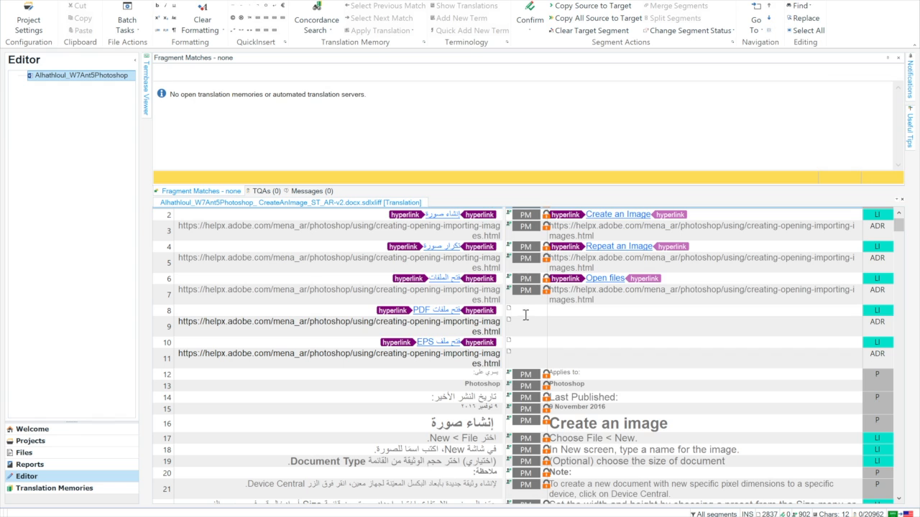
left_click_drag(524, 326, 523, 360)
left_click_drag(527, 308, 531, 364)
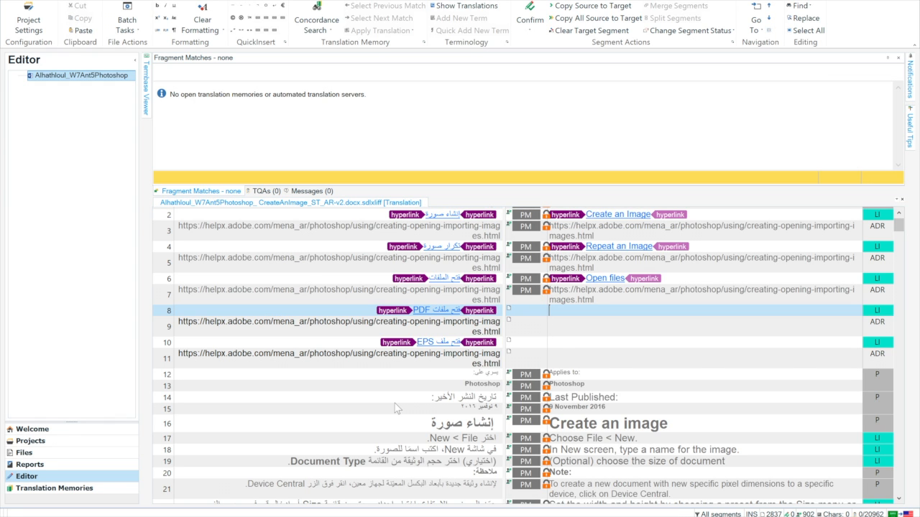
Examine which segments Perfect Match has filled and locked, from the Create an image section through the image-resizing section and beyond.
scroll(394, 404, "down", 3)
scroll(394, 403, "down", 5)
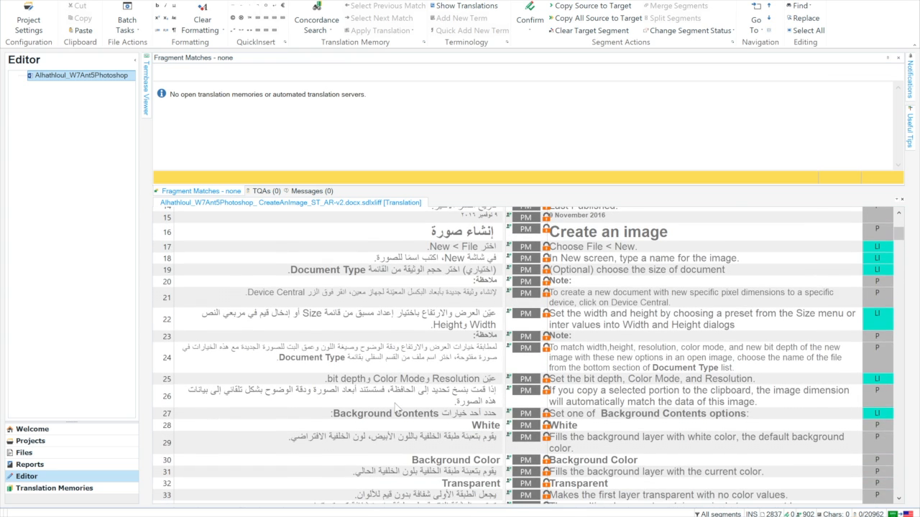
scroll(396, 408, "up", 1)
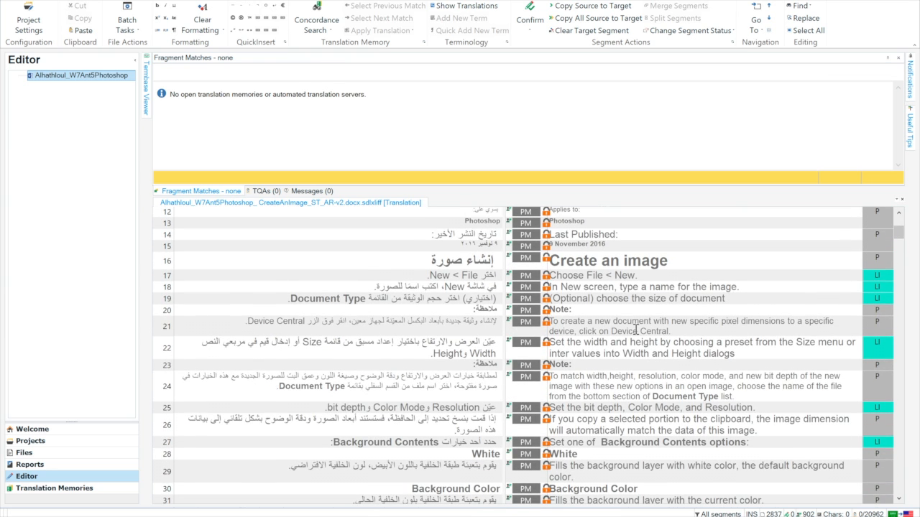
scroll(635, 329, "up", 1)
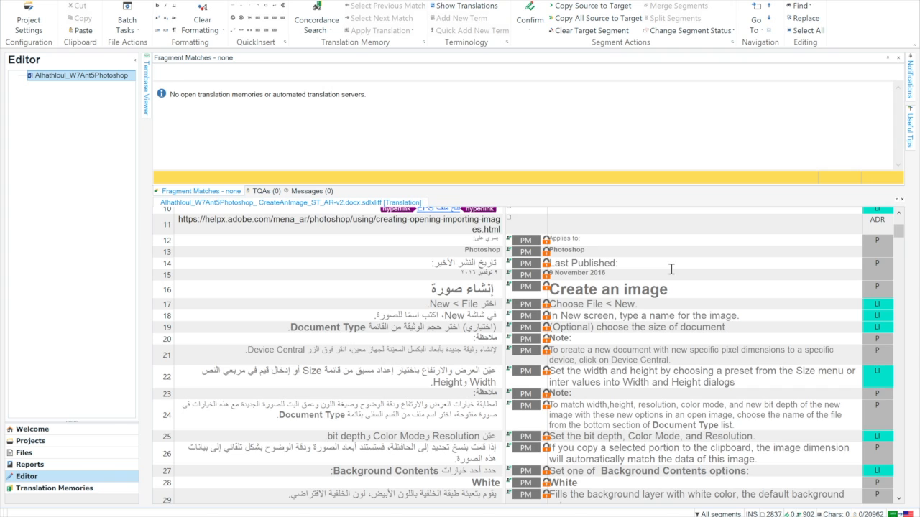
scroll(671, 270, "down", 5)
scroll(671, 269, "down", 8)
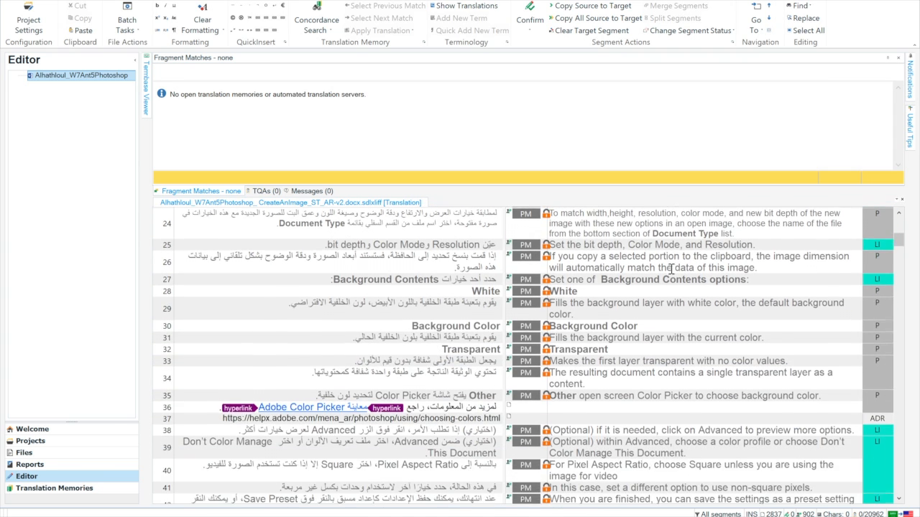
scroll(671, 269, "down", 4)
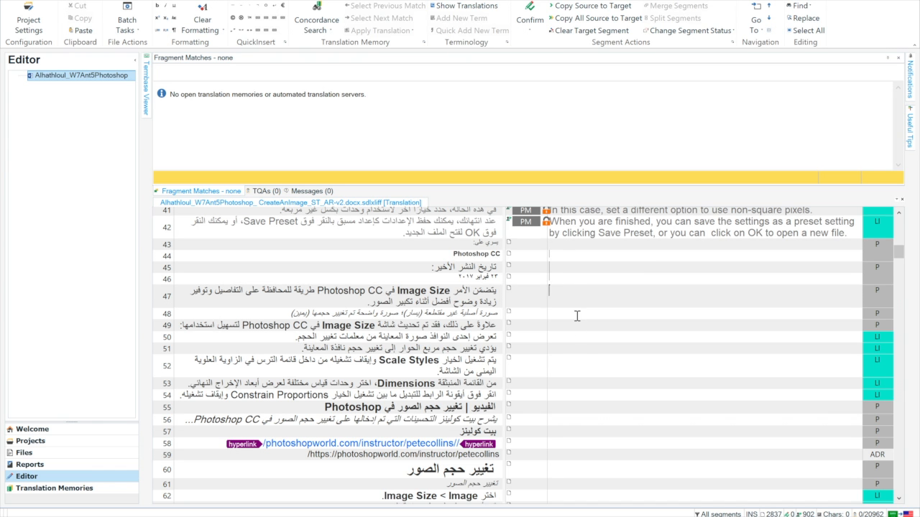
scroll(631, 351, "down", 8)
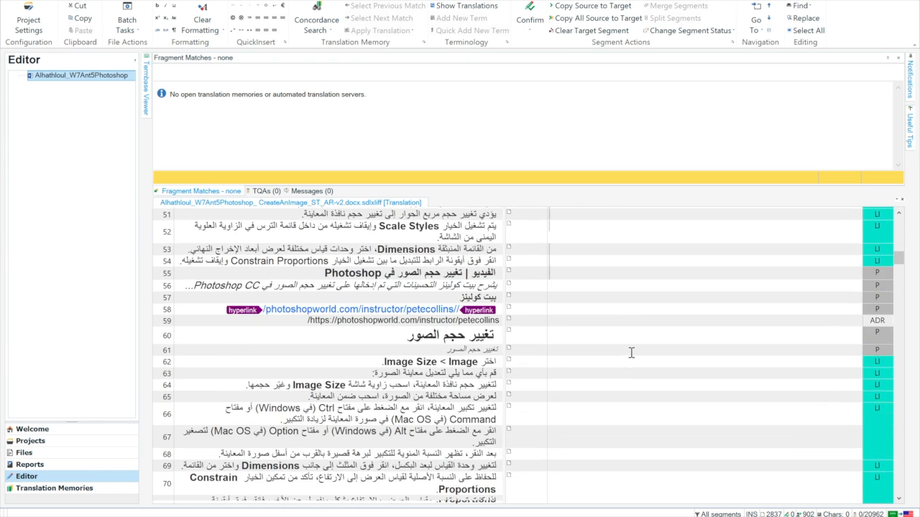
scroll(631, 352, "down", 20)
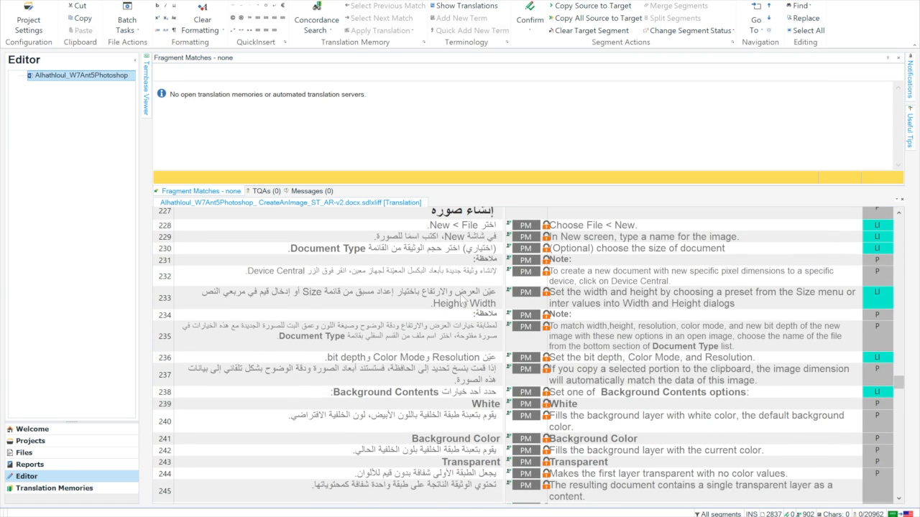
Examine the Perfect Match coverage of segments 228 to 305, comparing segment 274 with 288 and selecting segment 291.
scroll(533, 382, "down", 5)
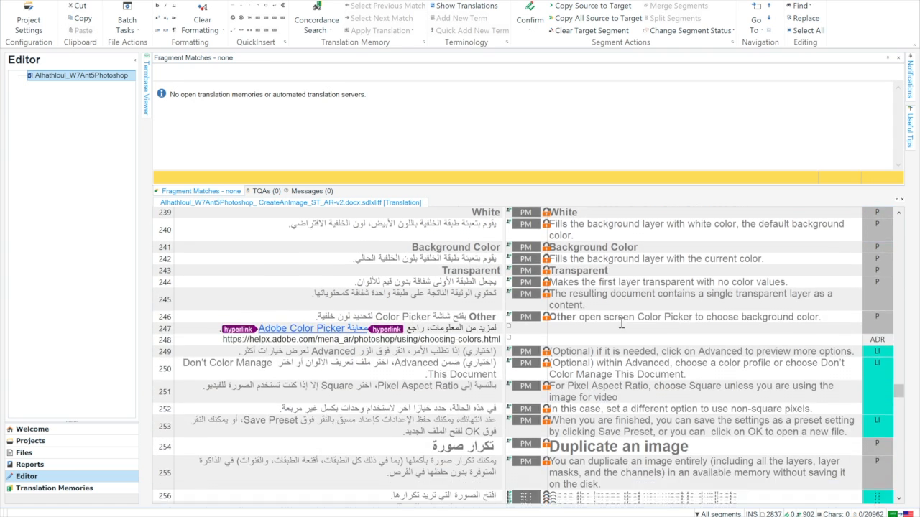
scroll(621, 324, "down", 15)
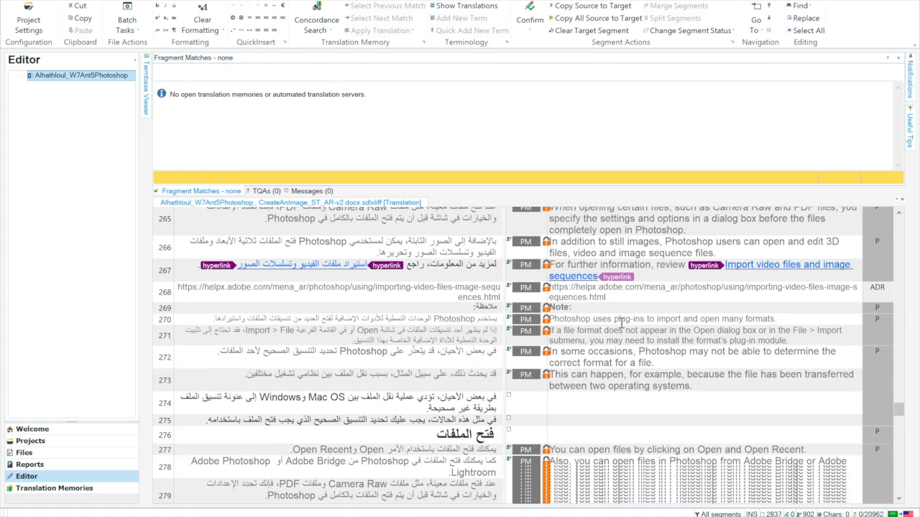
scroll(621, 323, "down", 3)
scroll(622, 323, "up", 4)
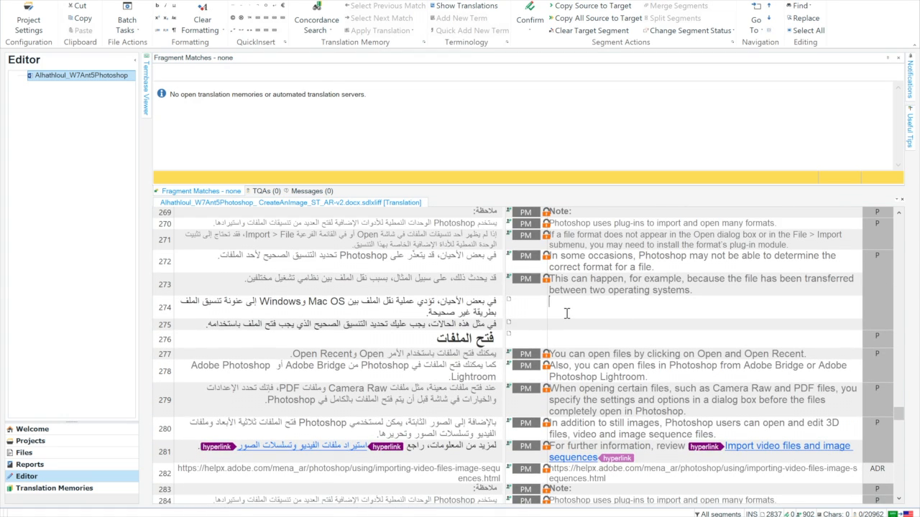
left_click(566, 313)
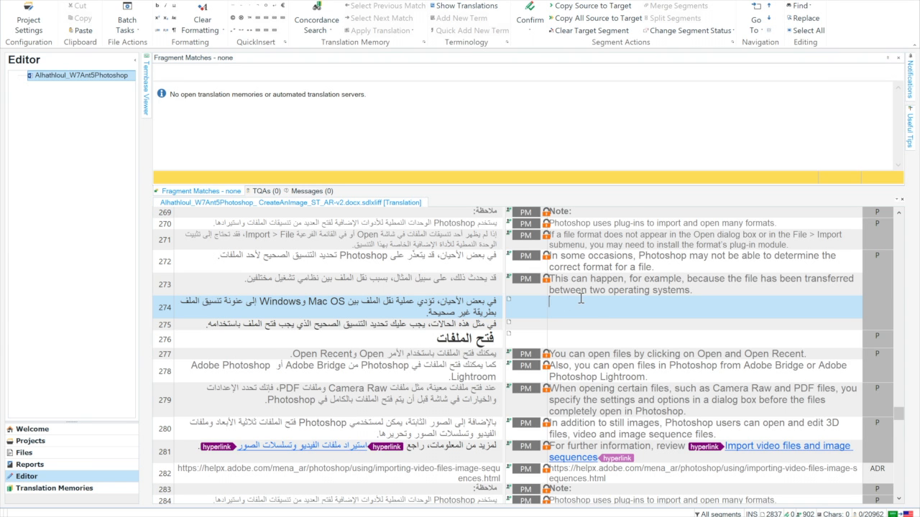
scroll(595, 320, "down", 3)
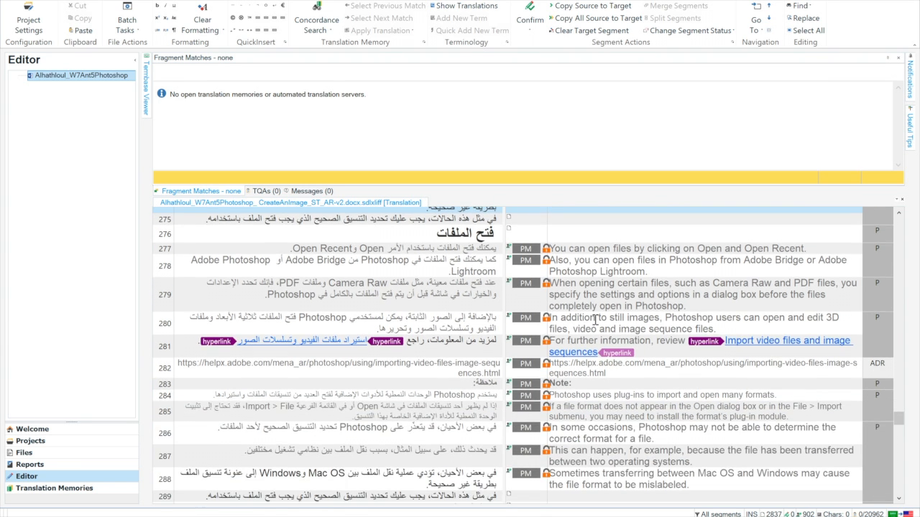
scroll(595, 320, "up", 1)
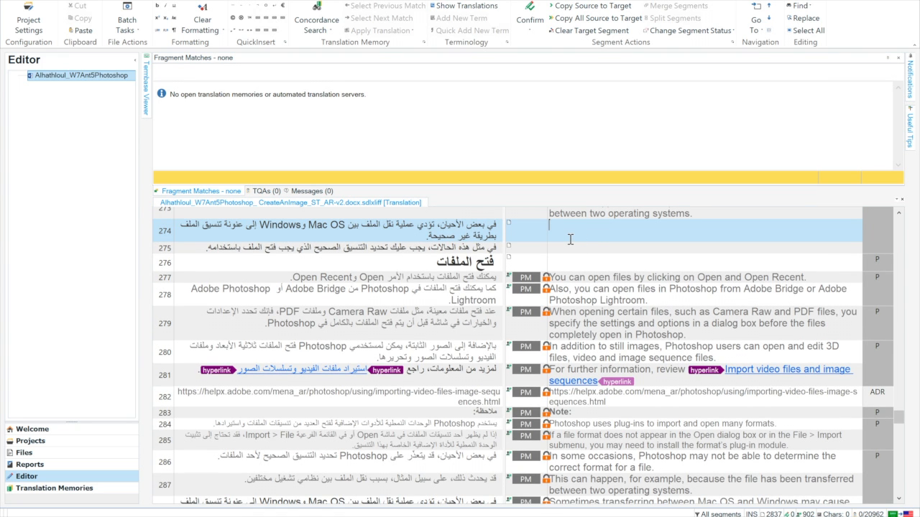
scroll(569, 239, "down", 8)
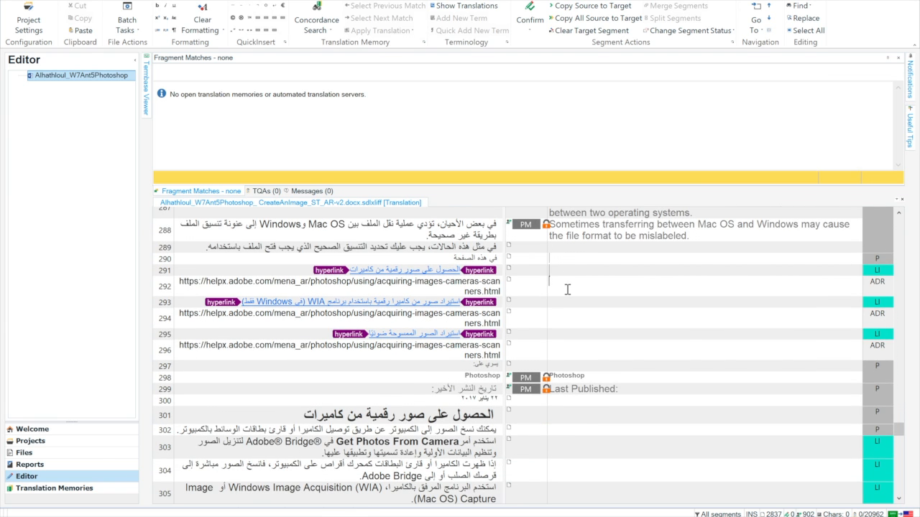
left_click(566, 269)
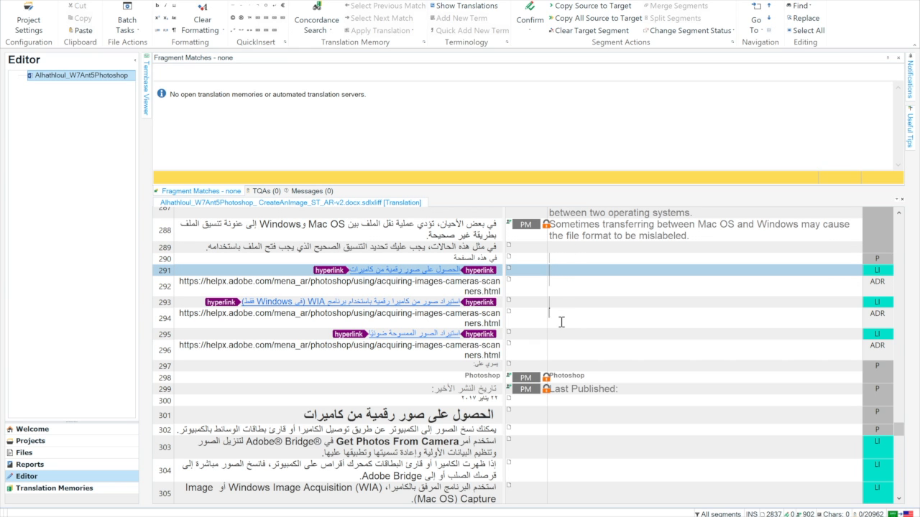
Examine the Perfect Match coverage of the camera and scanner import sections in segments 298 to 379, returning to locked segments 298 and 299.
scroll(580, 294, "down", 10)
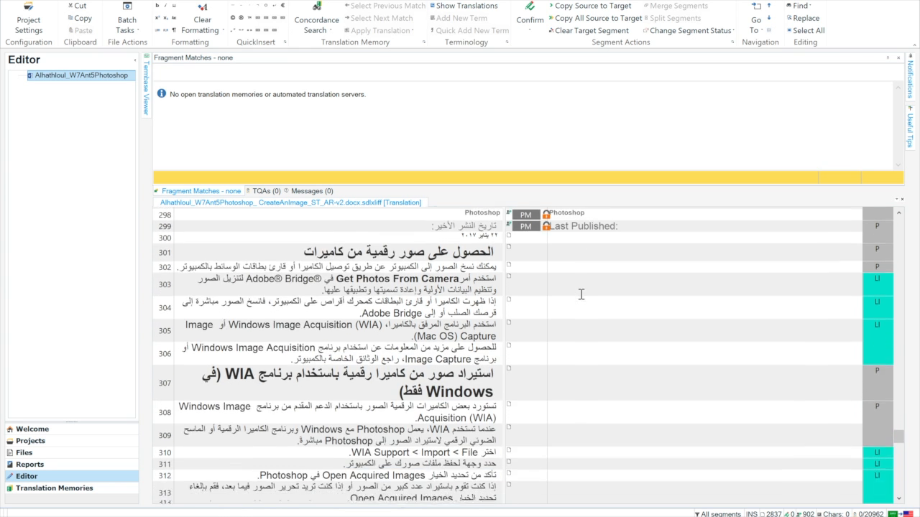
scroll(580, 294, "down", 10)
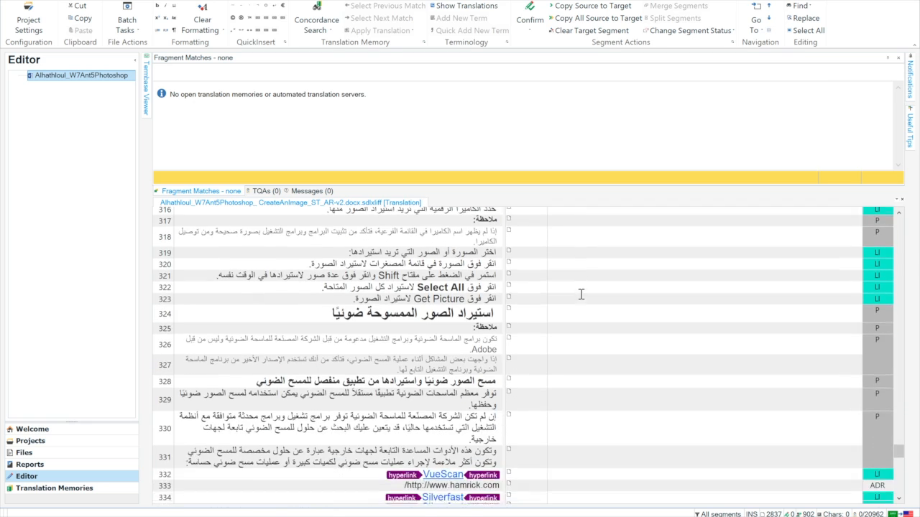
scroll(580, 295, "down", 10)
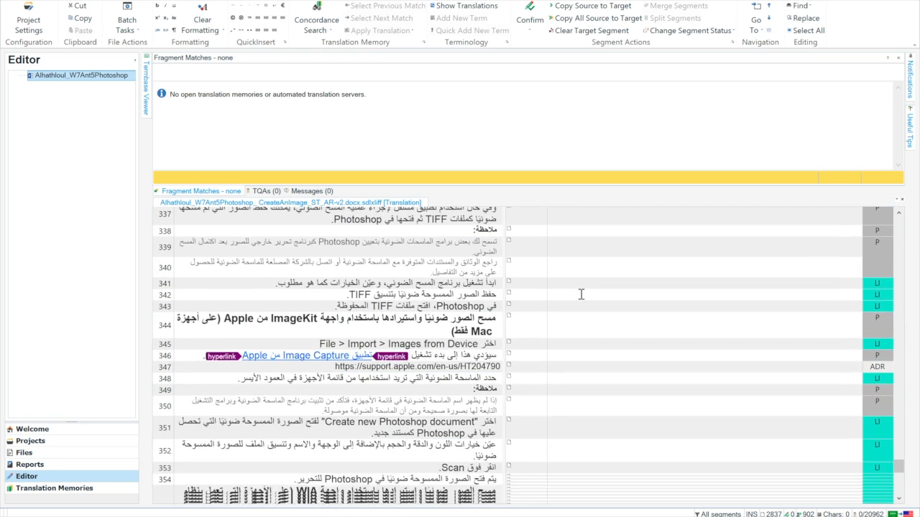
scroll(581, 294, "down", 8)
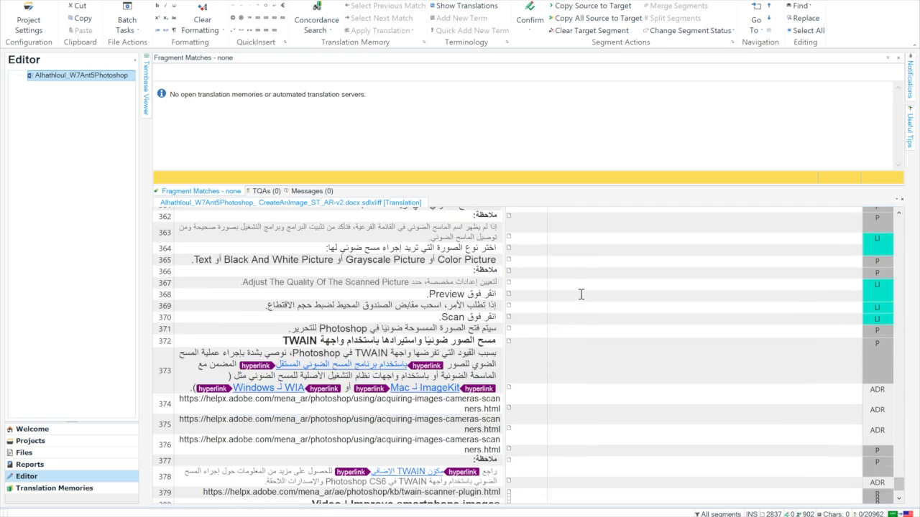
scroll(580, 294, "up", 8)
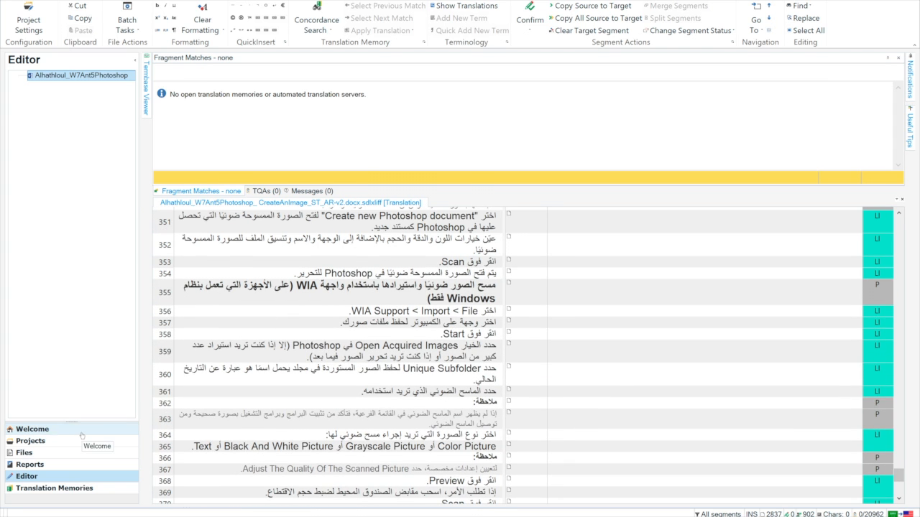
scroll(666, 351, "up", 20)
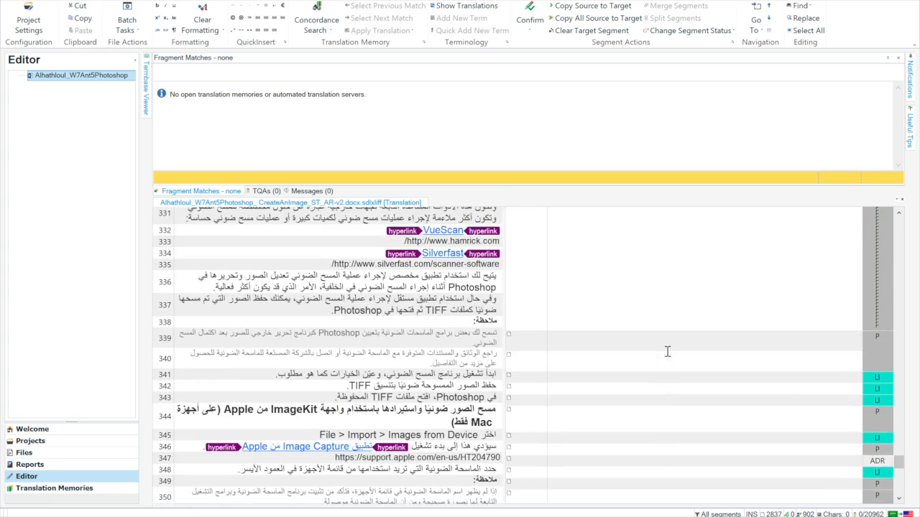
scroll(667, 351, "up", 13)
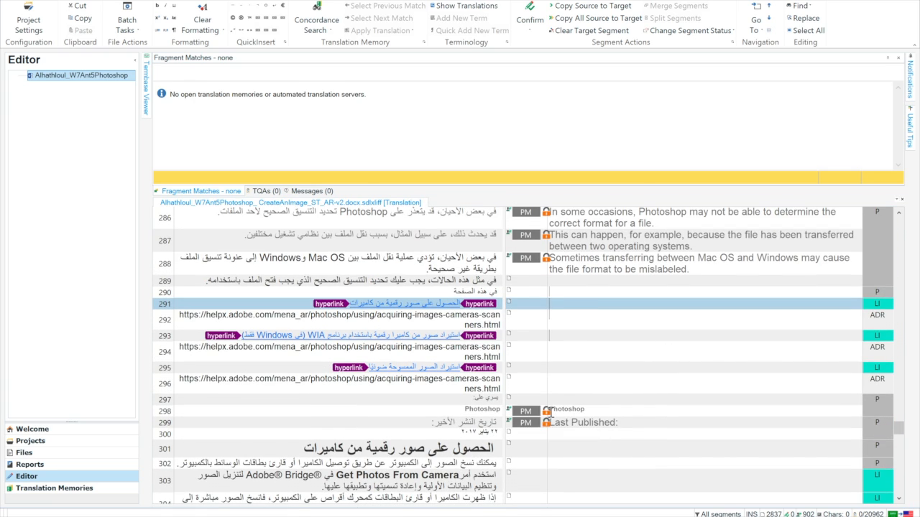
mouse_move(509, 408)
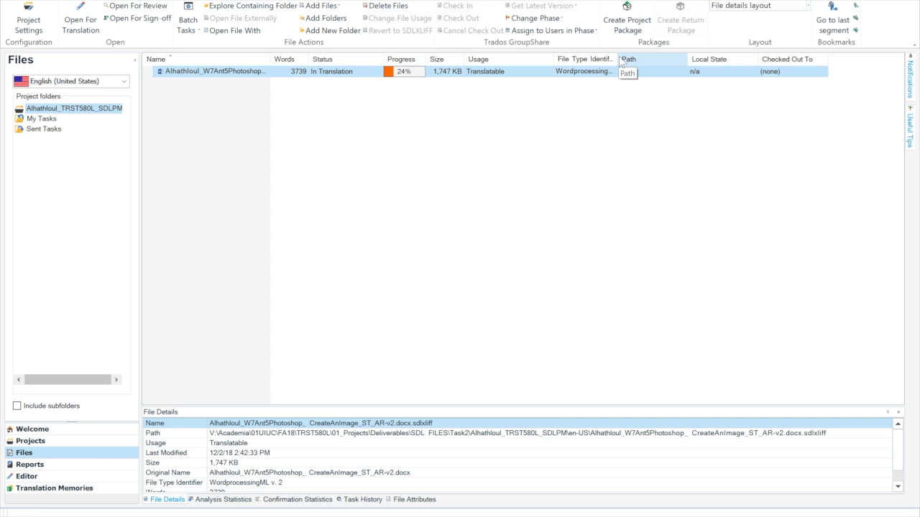
In the Files view's file list, widen the File Type Identifier column to fit its full contents.
left_click(615, 61)
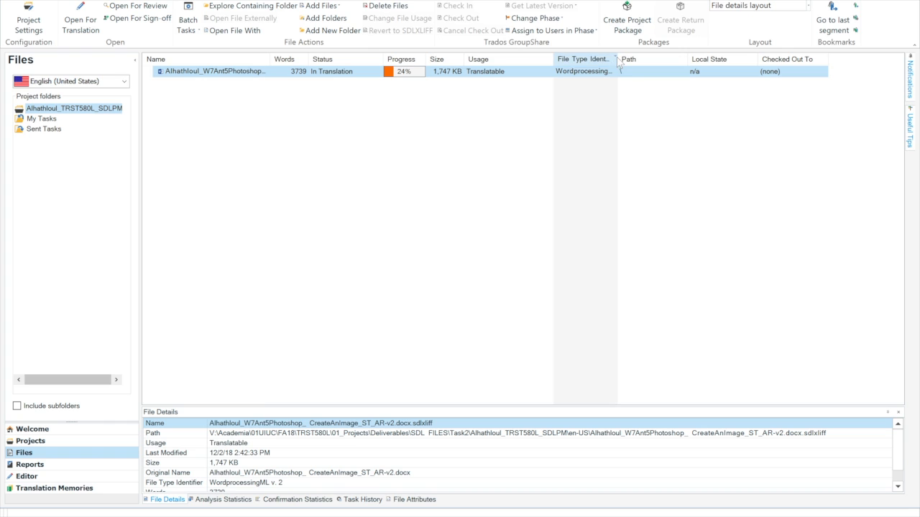
double_click(617, 62)
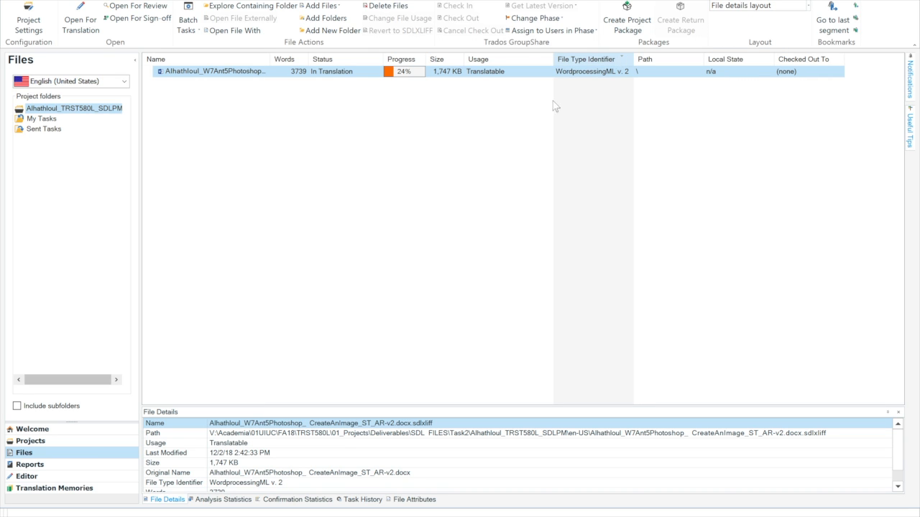